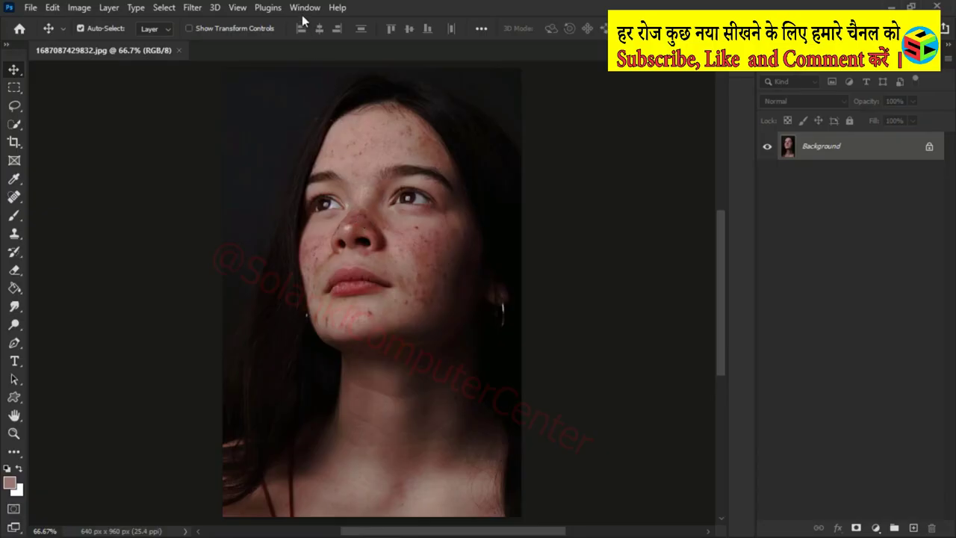
Duplicate the Blue channel in the Channels panel to create a grayscale 'Blue copy' channel.
click(304, 8)
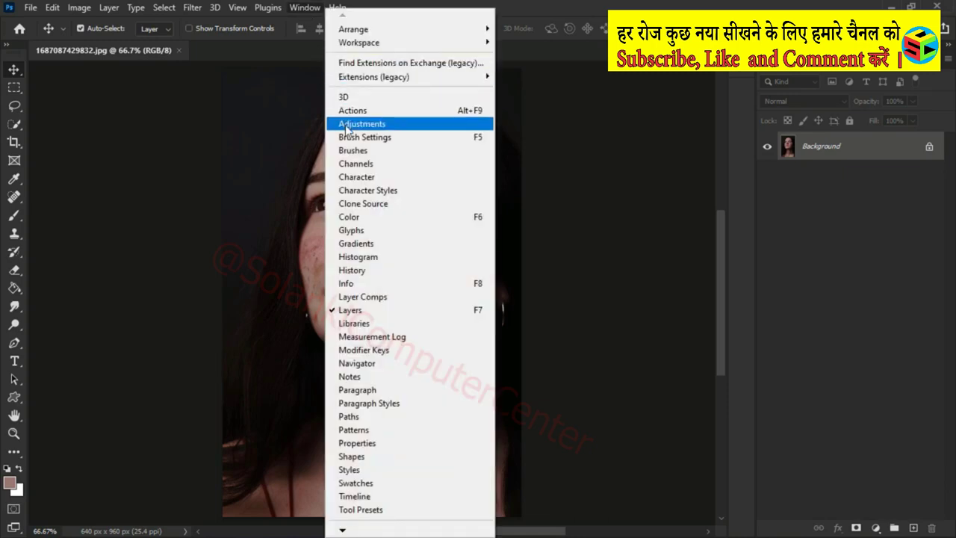
click(393, 165)
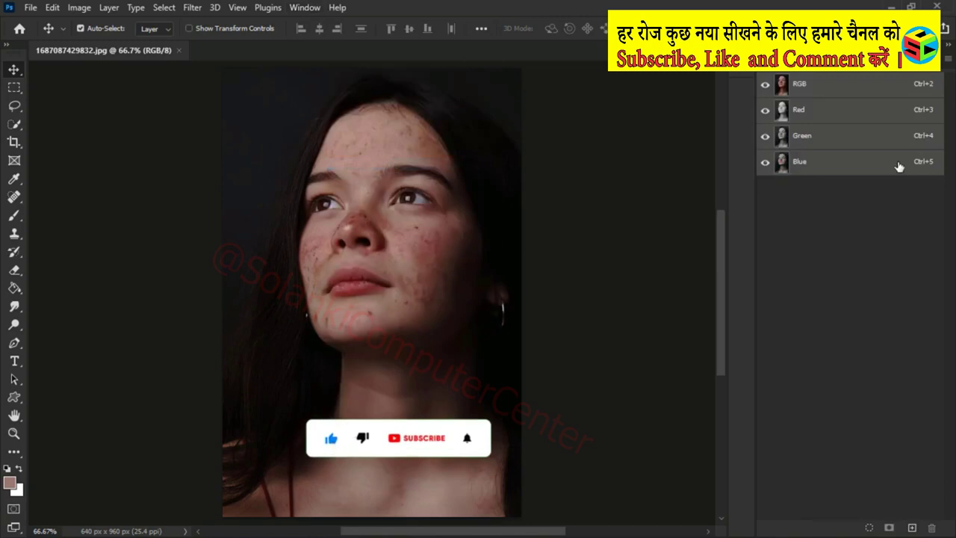
drag(899, 166, 911, 523)
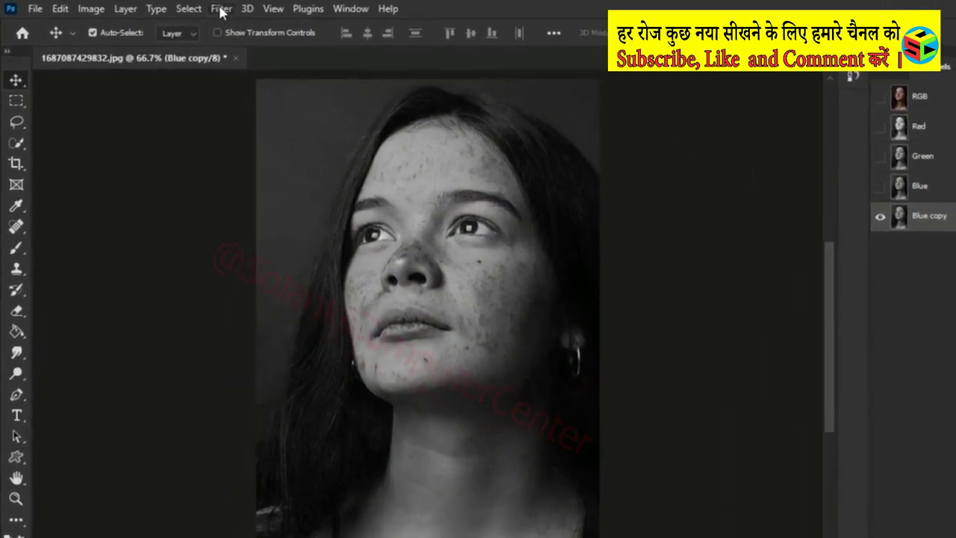
Run Filter > Other > High Pass on Blue copy with a 10-pixel radius.
click(192, 9)
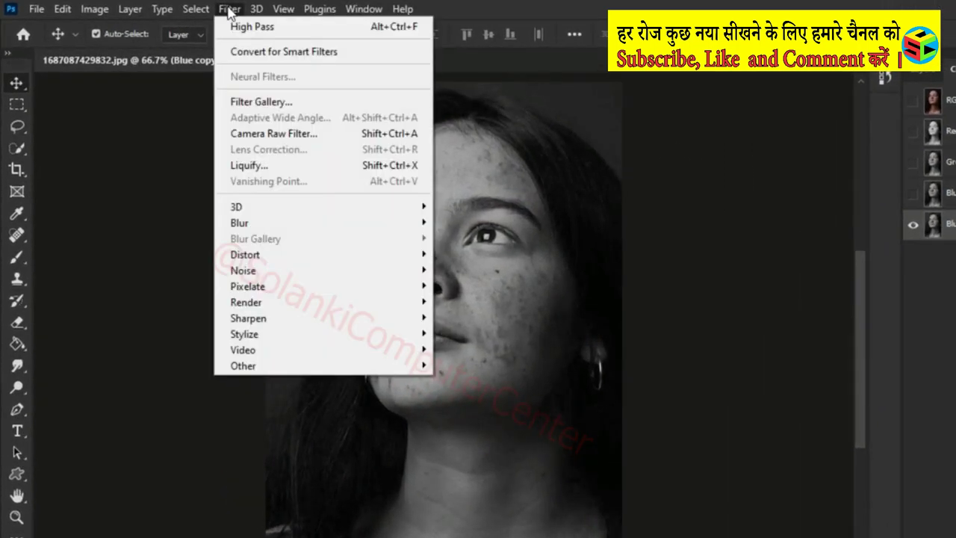
mouse_move(244, 365)
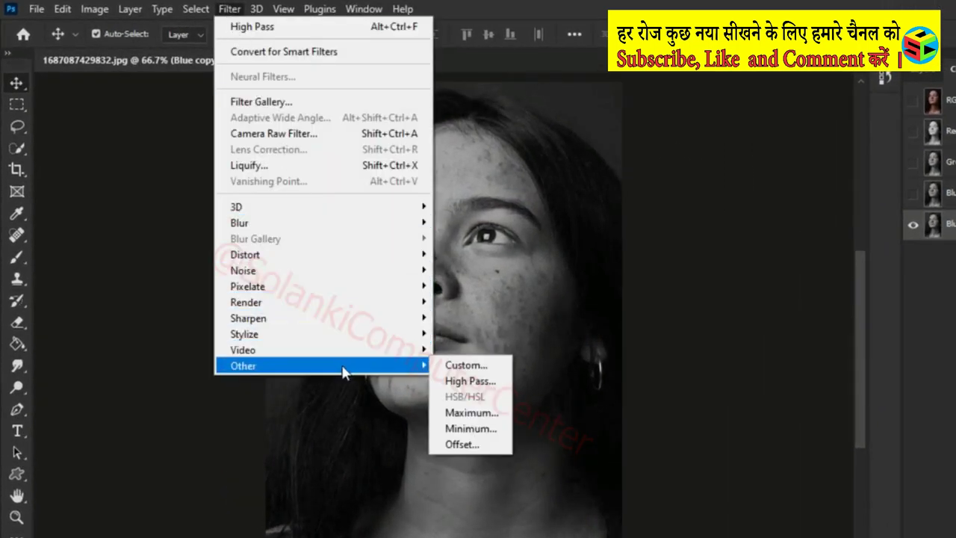
click(458, 381)
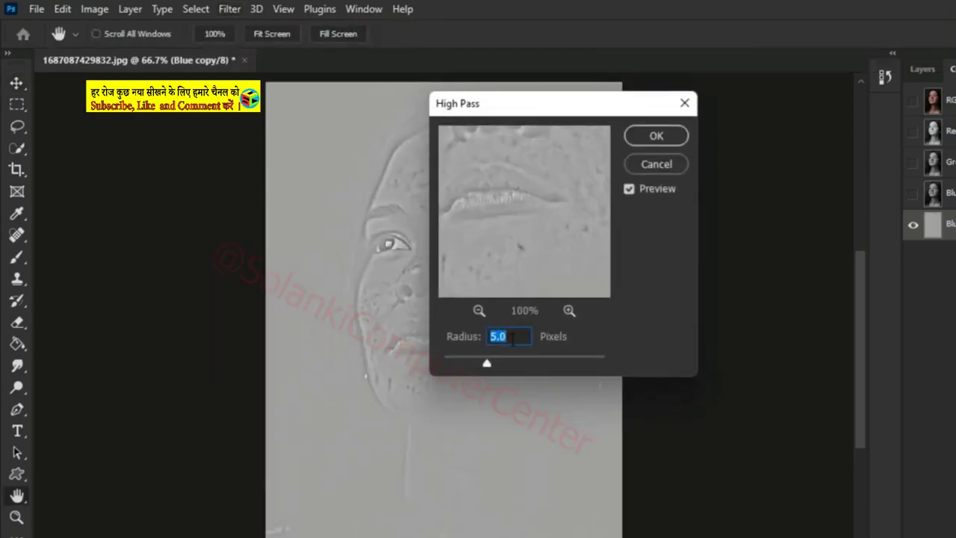
text(10)
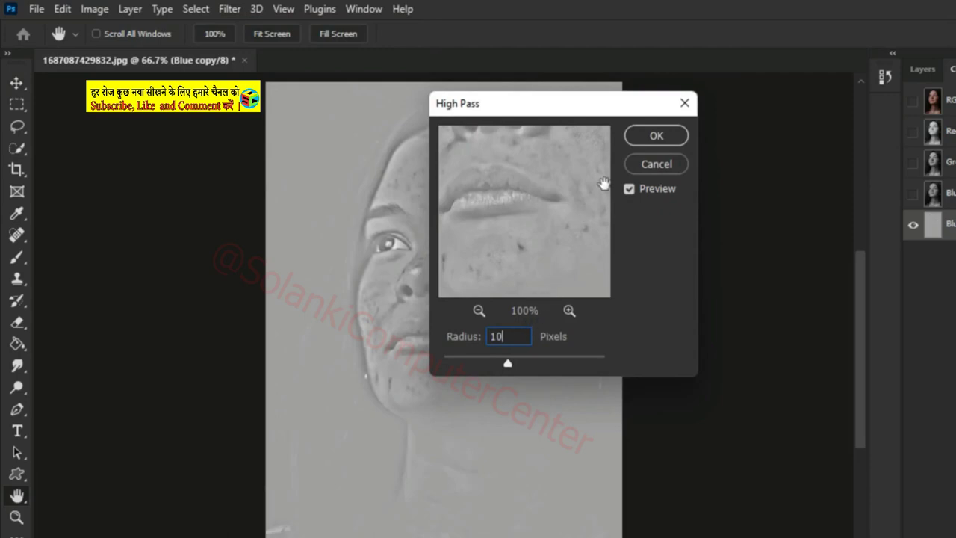
click(645, 137)
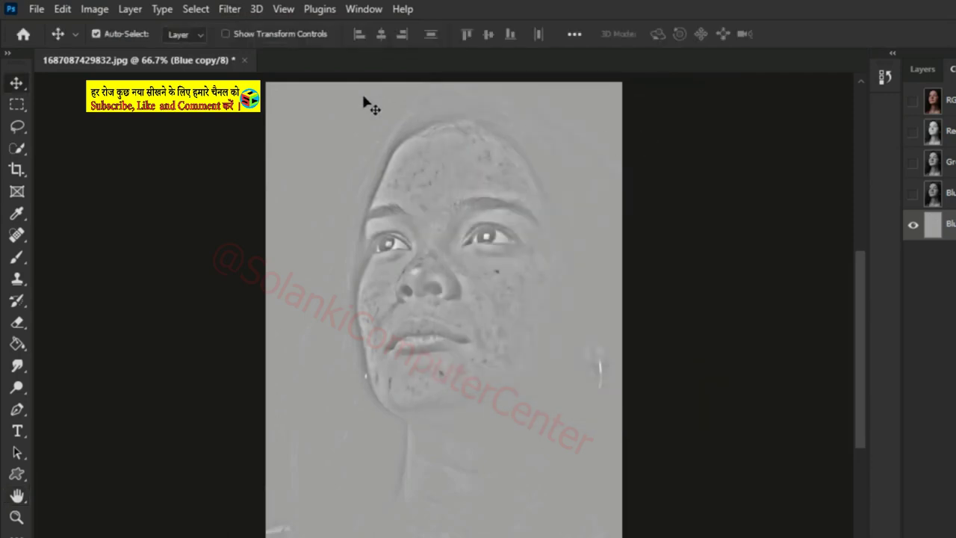
Create Alpha 1 from a Hard Light Calculations blend of Blue copy with itself.
click(97, 9)
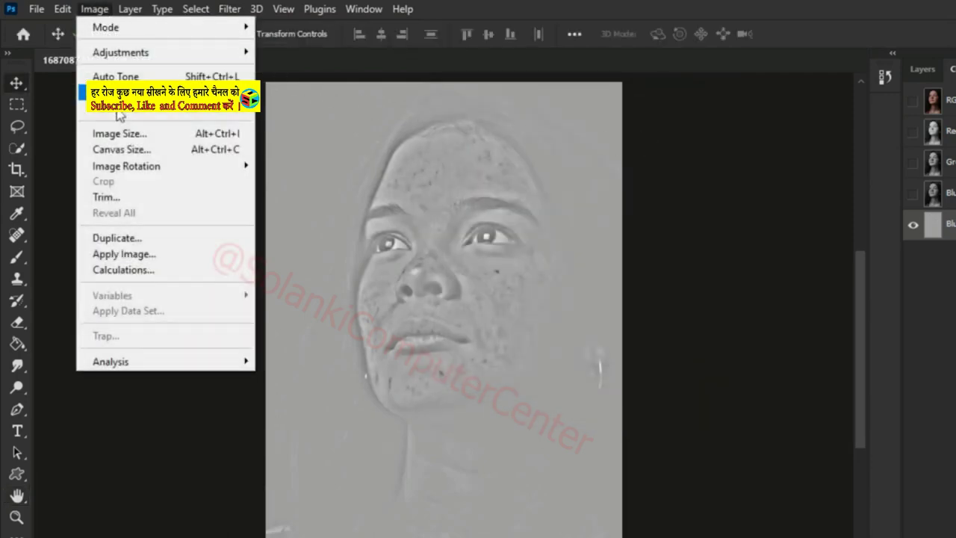
click(121, 270)
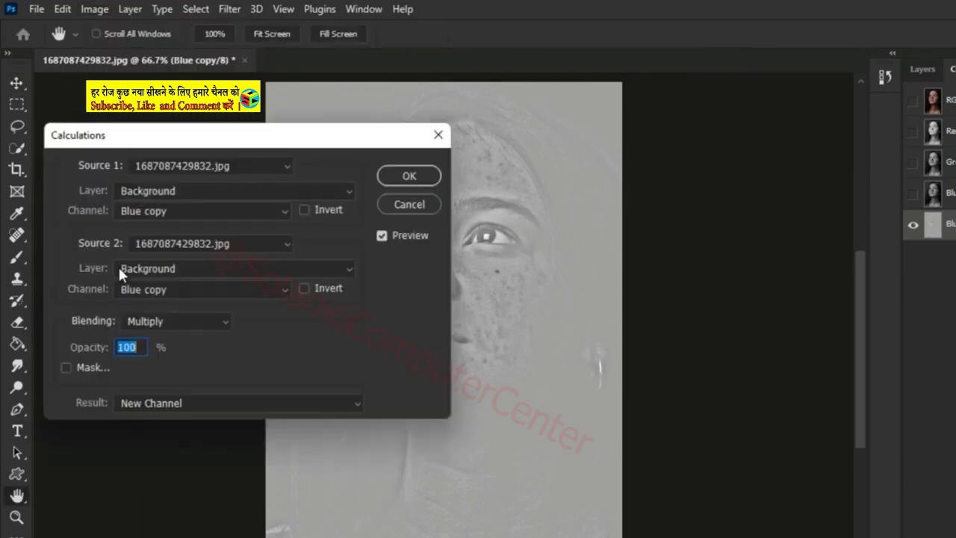
click(191, 322)
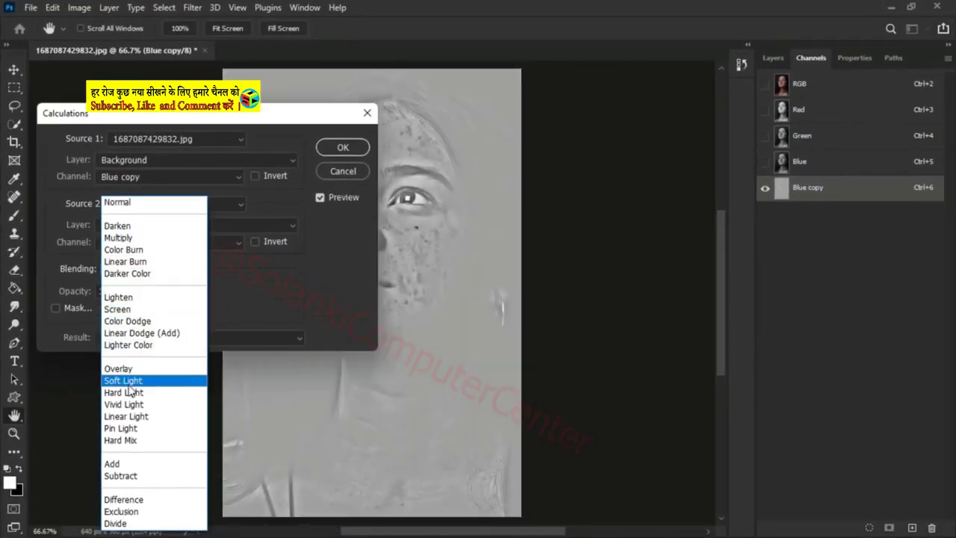
click(125, 391)
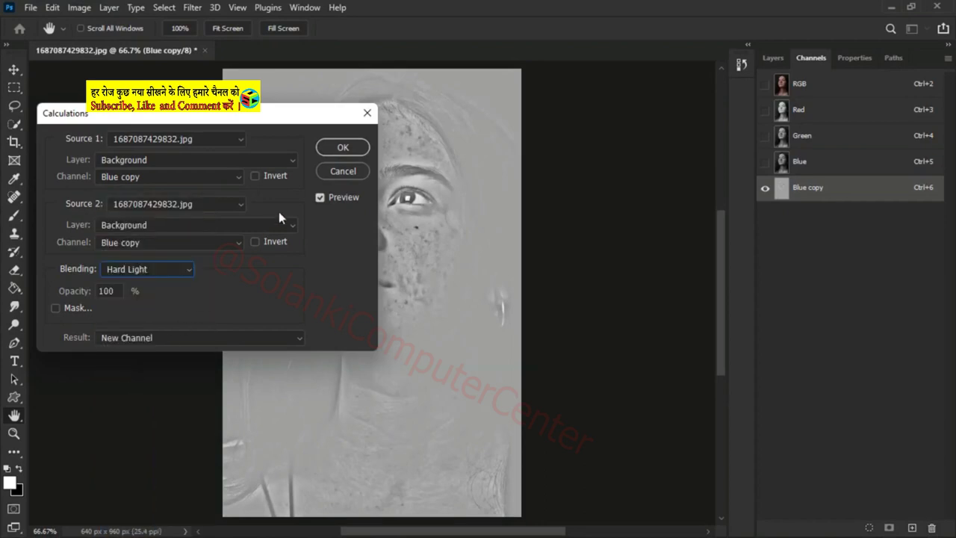
click(342, 147)
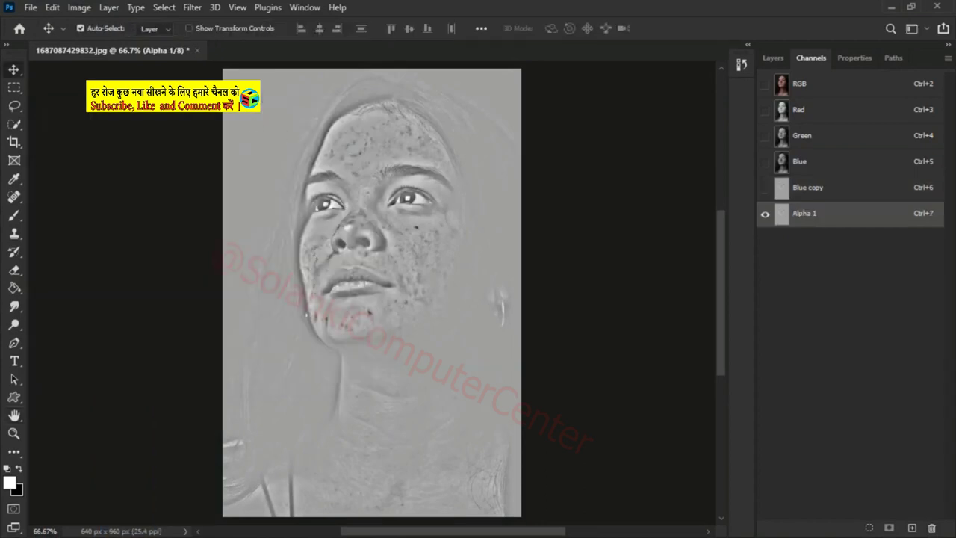
Repeat the Hard Light Calculations three more times to build Alpha 2, Alpha 3 and Alpha 4.
click(79, 7)
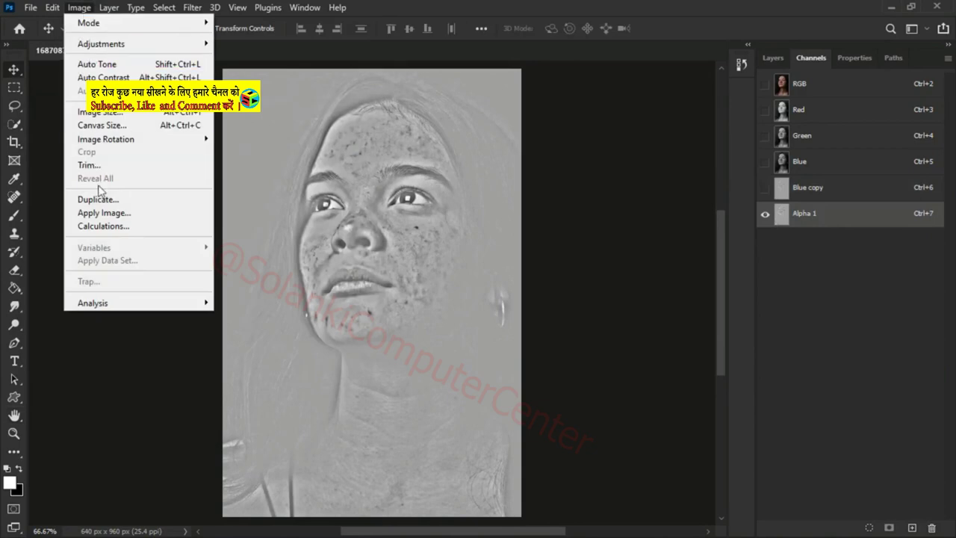
click(99, 226)
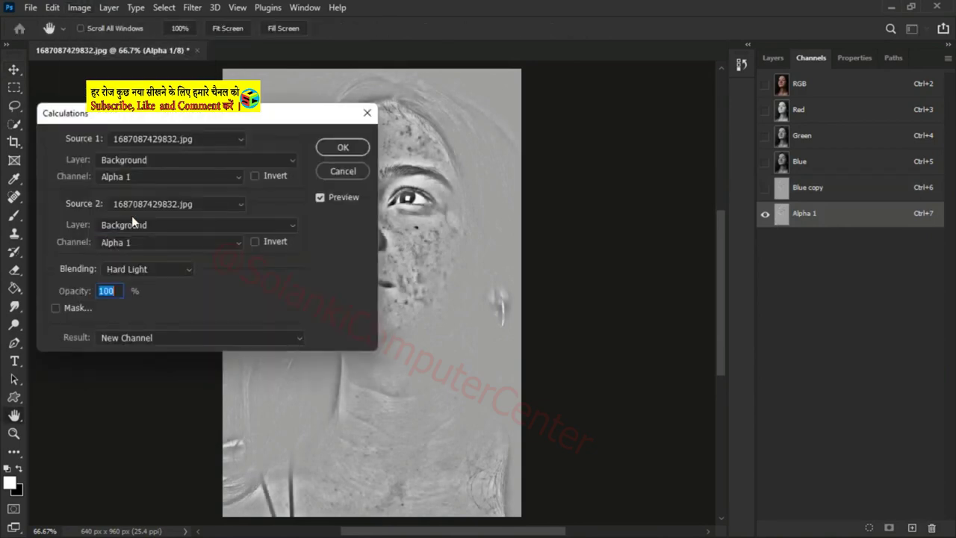
click(322, 145)
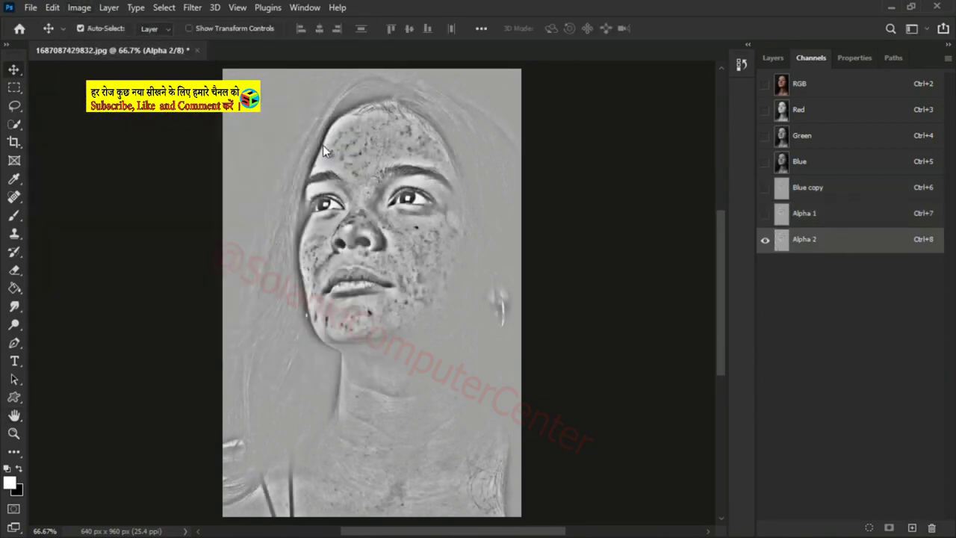
click(79, 9)
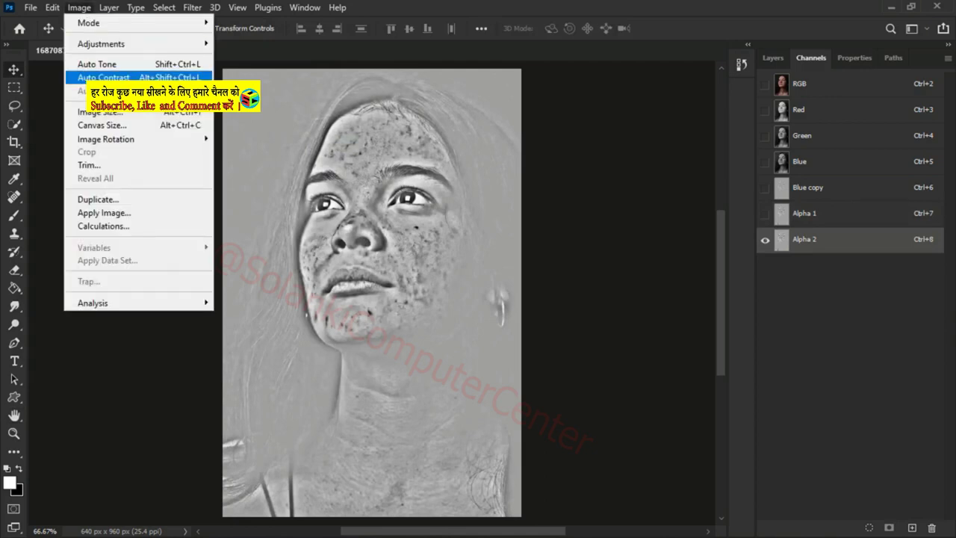
click(102, 226)
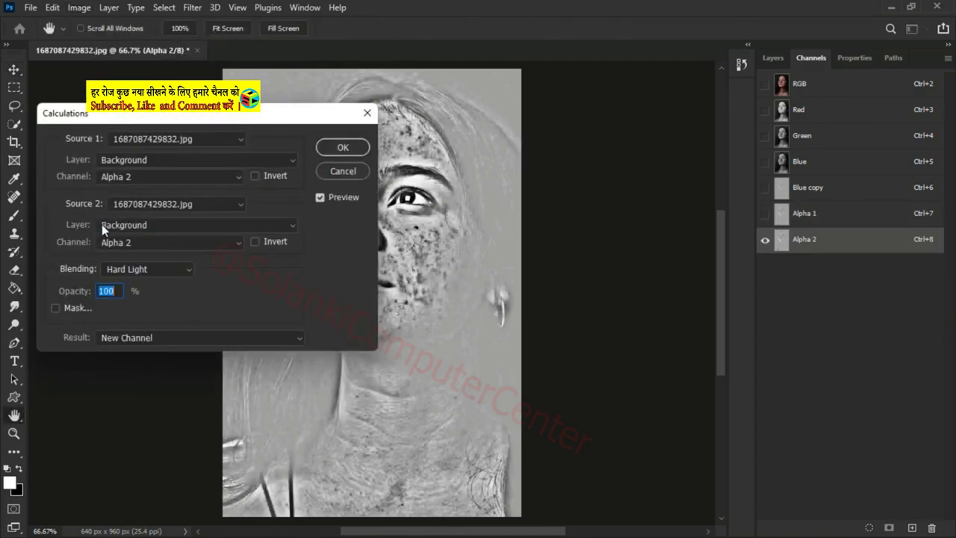
click(331, 148)
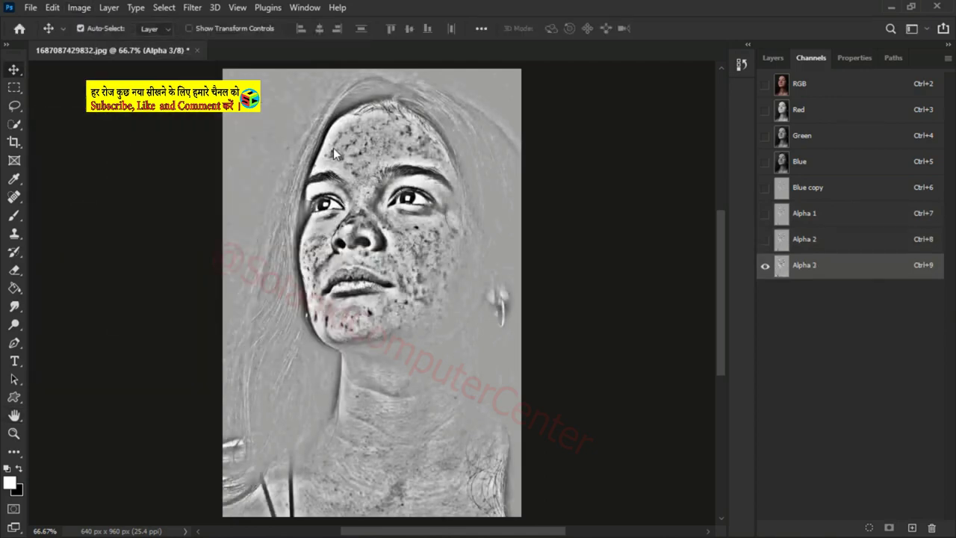
click(79, 9)
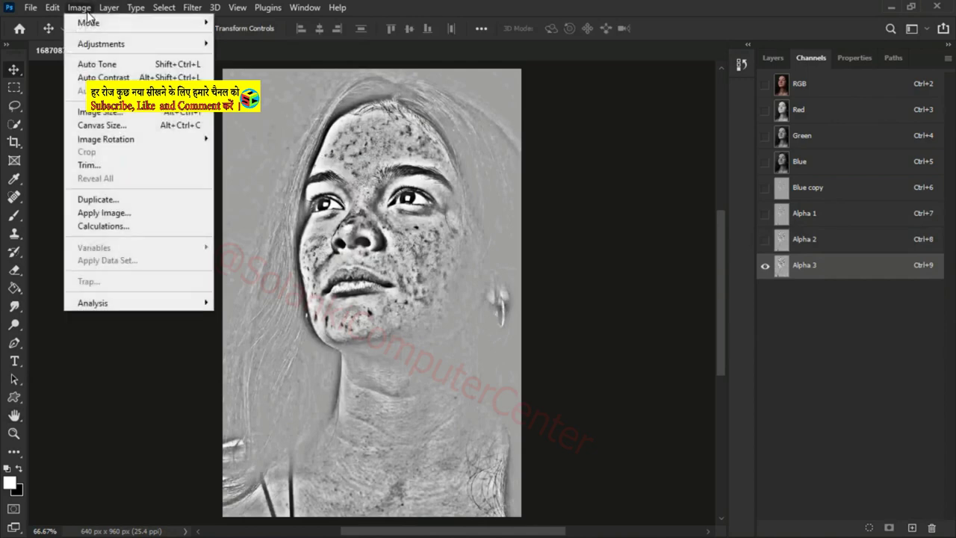
click(102, 226)
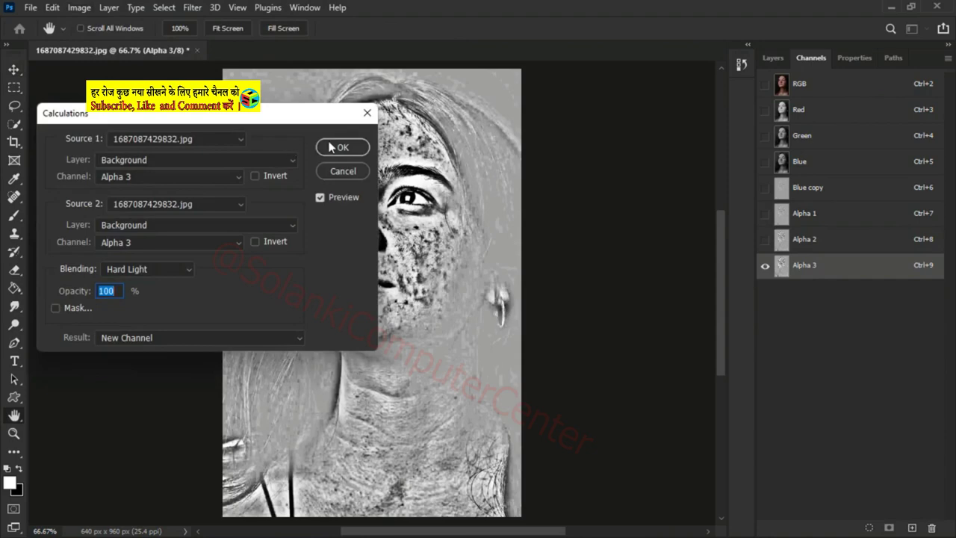
click(330, 147)
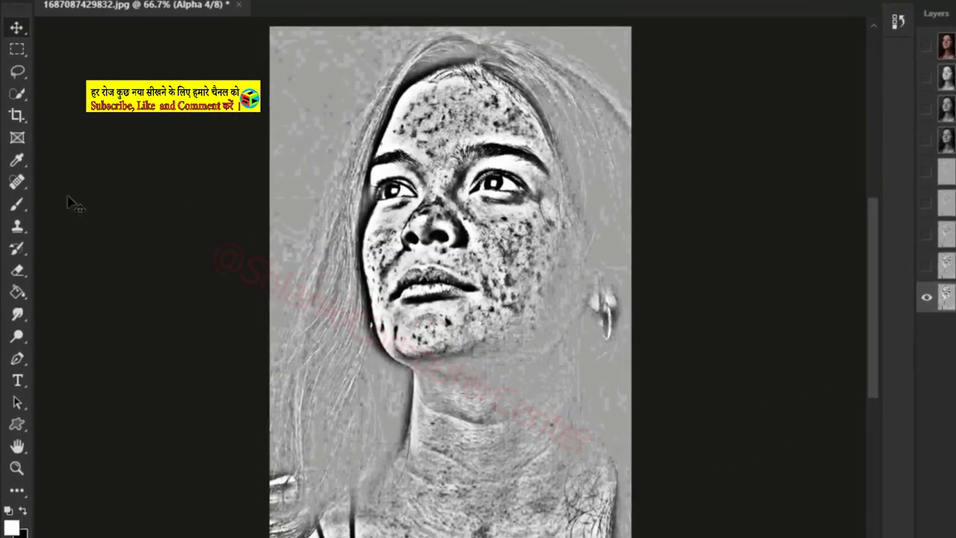
Select the Brush Tool with 100% opacity and 100% flow.
right_click(17, 206)
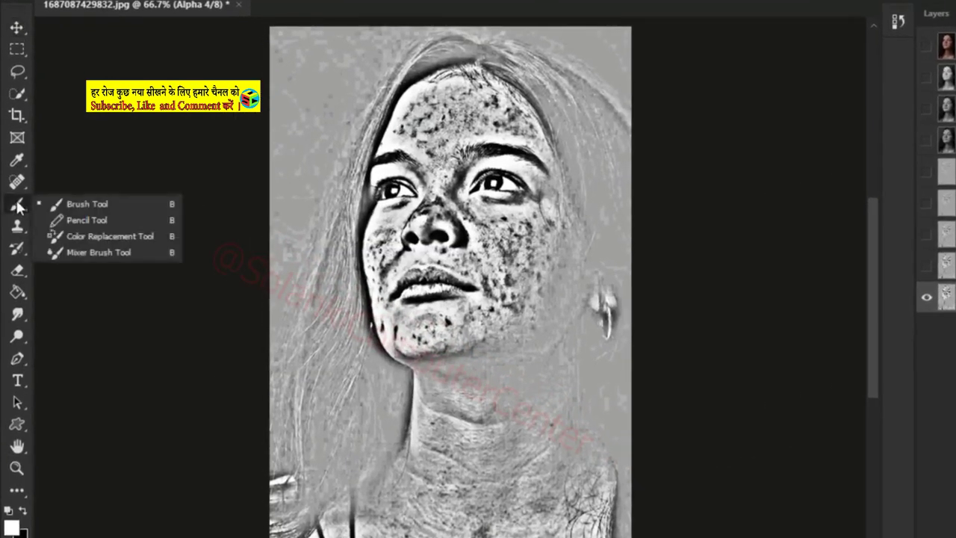
click(76, 201)
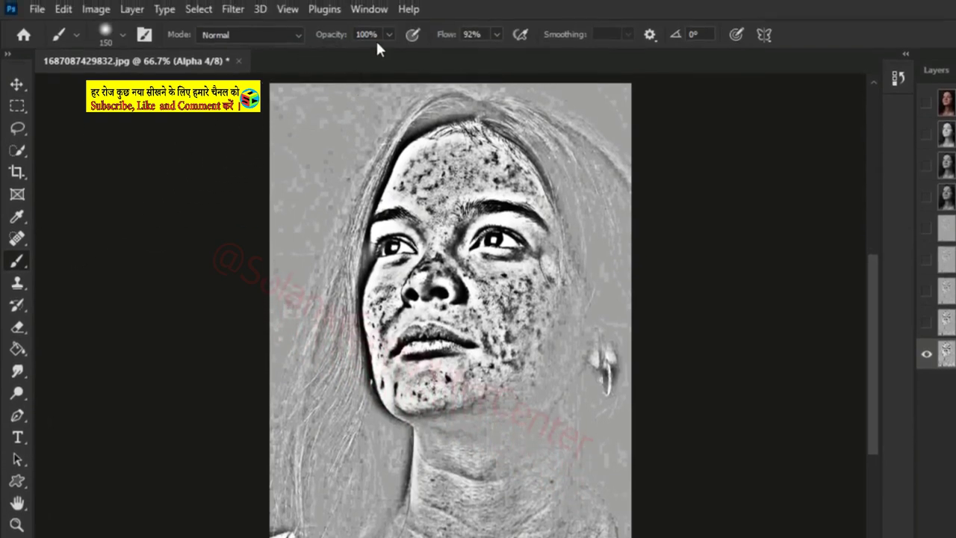
click(389, 33)
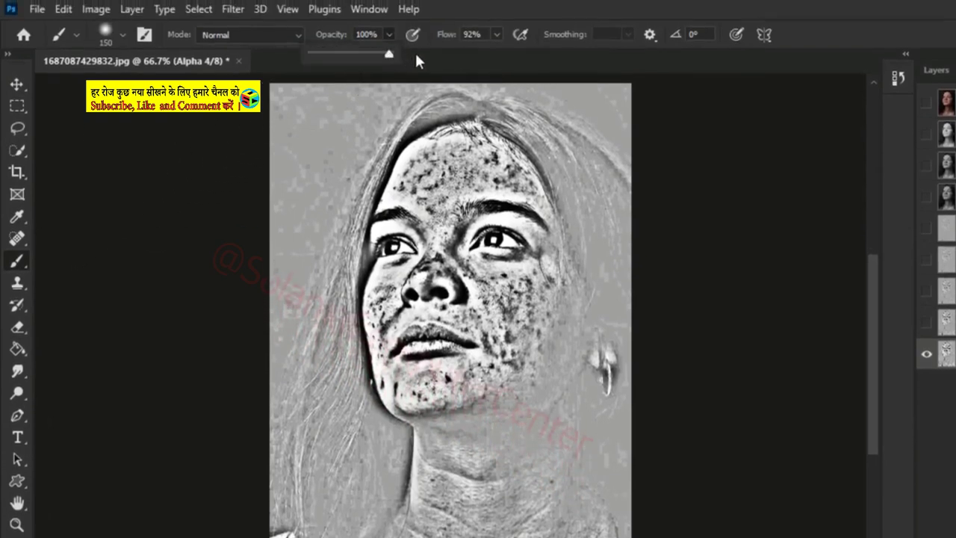
click(496, 34)
drag(495, 54, 524, 57)
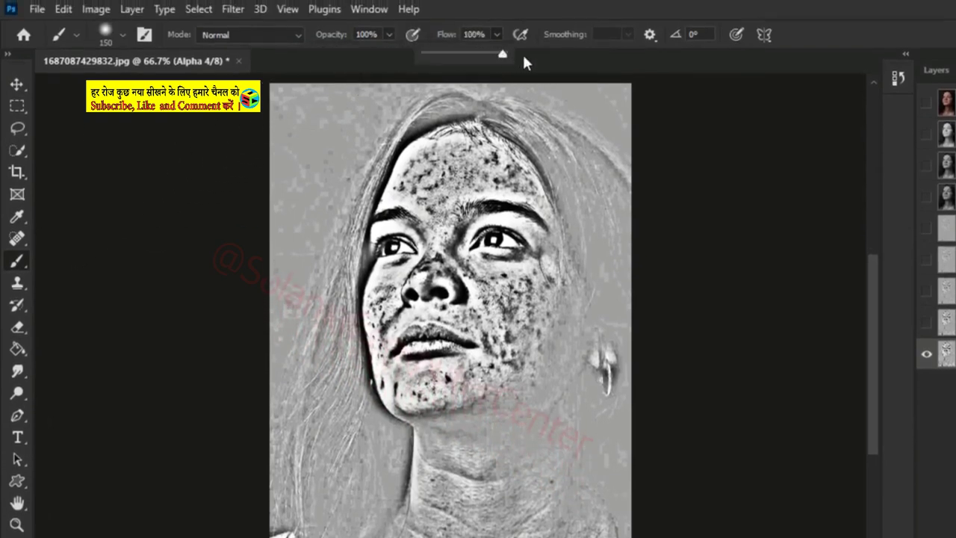
click(524, 57)
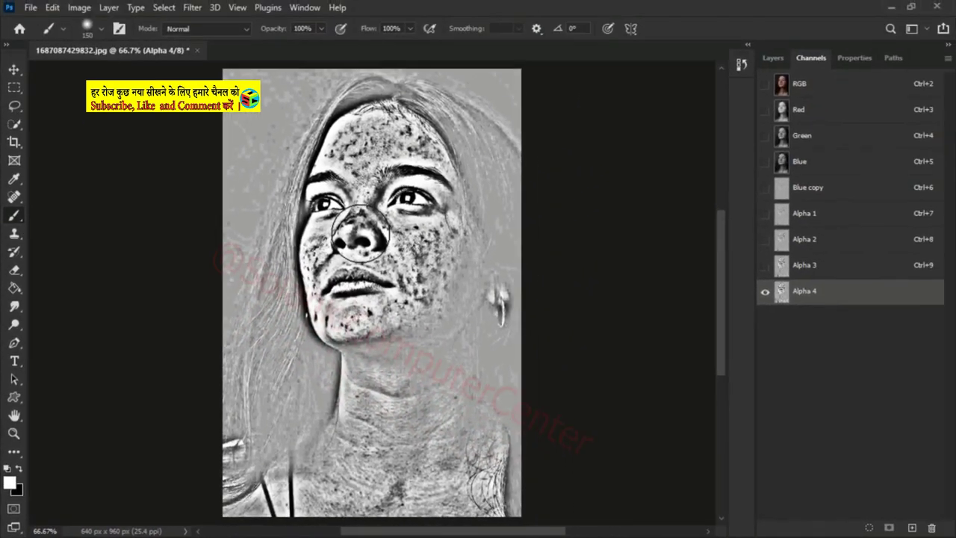
Shrink the brush and paint white over both eyes, the nostrils and the lips on Alpha 4.
right_click(360, 230)
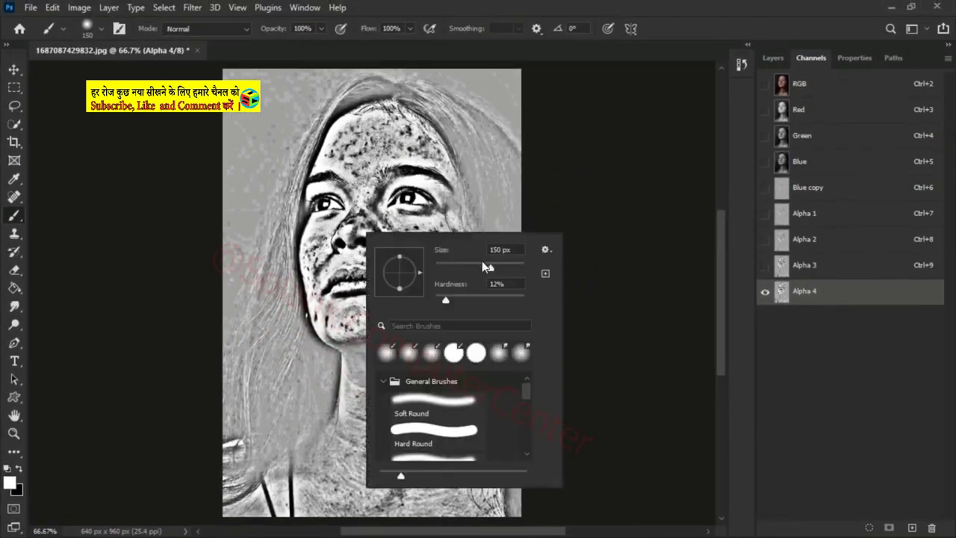
key(Return)
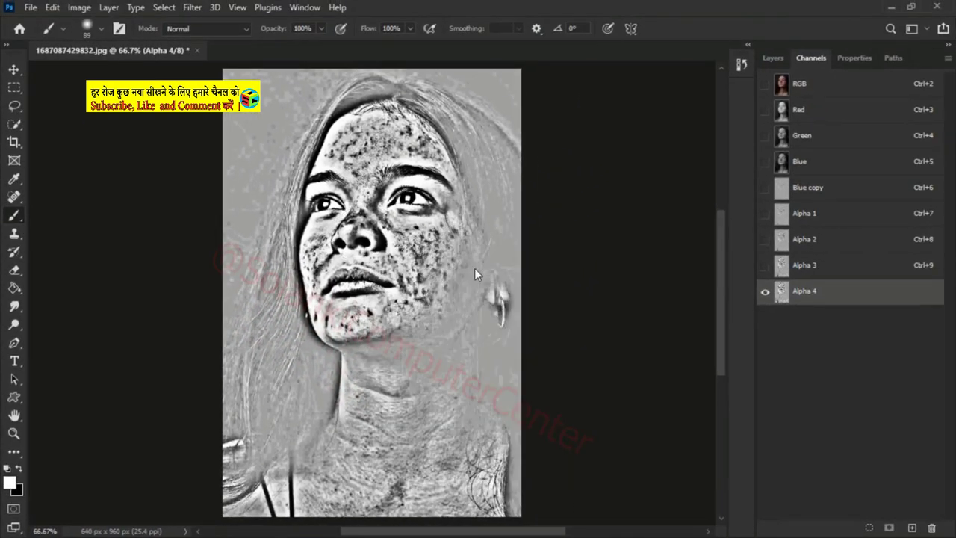
mouse_move(399, 210)
mouse_down()
mouse_move(414, 202)
mouse_move(404, 200)
mouse_up()
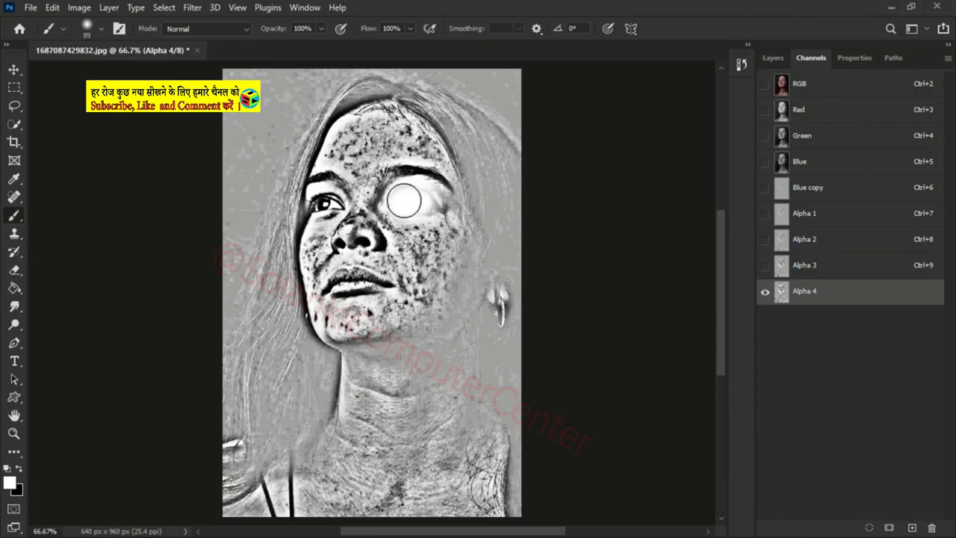
drag(330, 205, 319, 206)
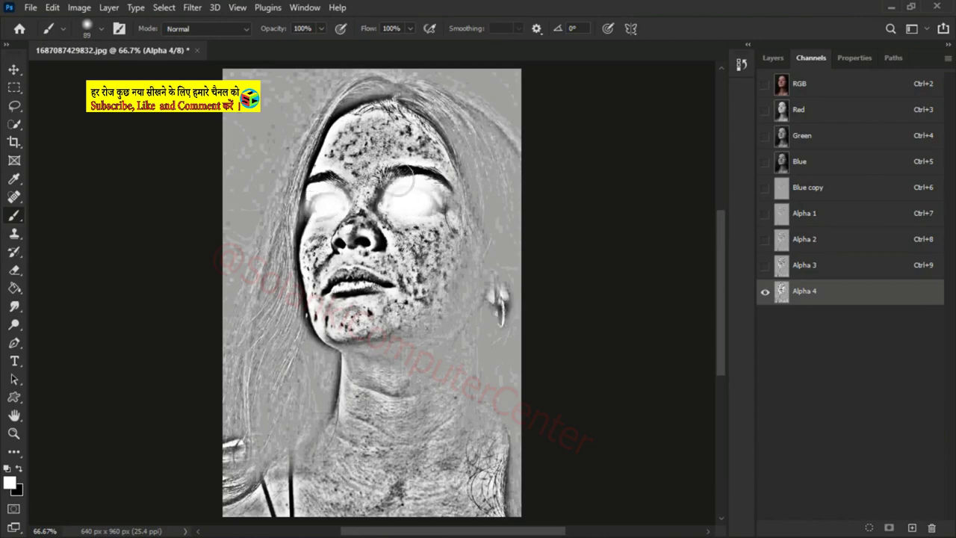
mouse_move(401, 181)
mouse_down()
mouse_move(419, 177)
mouse_move(437, 193)
mouse_up()
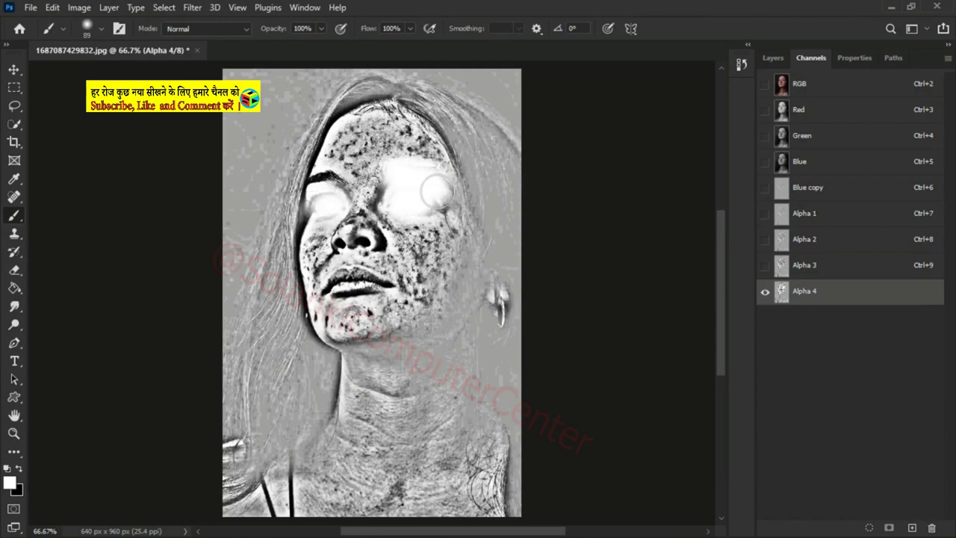
drag(329, 193, 319, 195)
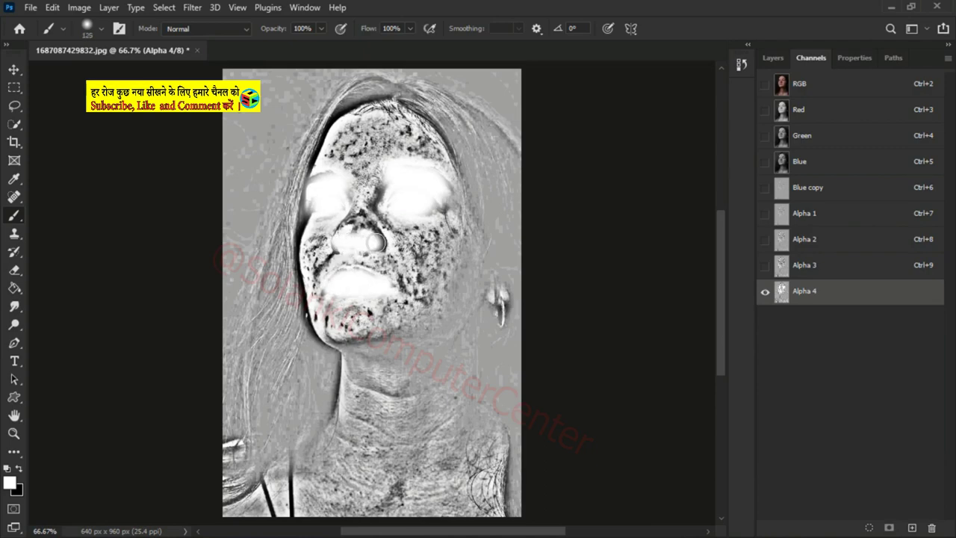
Paint the hair, background, left jaw and neck white on Alpha 4.
mouse_move(269, 140)
mouse_down()
mouse_move(234, 145)
mouse_move(290, 81)
mouse_move(244, 217)
mouse_move(343, 84)
mouse_move(477, 79)
mouse_move(416, 77)
mouse_move(479, 128)
mouse_move(512, 74)
mouse_move(470, 103)
mouse_move(523, 311)
mouse_move(503, 406)
mouse_move(448, 501)
mouse_move(294, 490)
mouse_move(258, 420)
mouse_move(231, 320)
mouse_move(279, 209)
mouse_move(261, 322)
mouse_move(336, 377)
mouse_move(296, 380)
mouse_move(395, 406)
mouse_move(380, 463)
mouse_move(491, 412)
mouse_move(380, 384)
mouse_move(291, 335)
mouse_move(264, 298)
mouse_up()
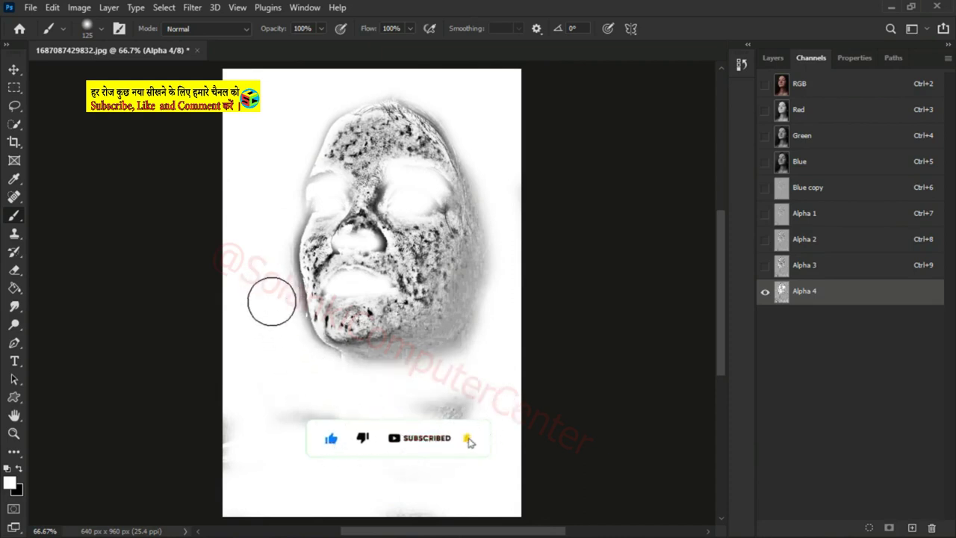
drag(266, 244, 299, 335)
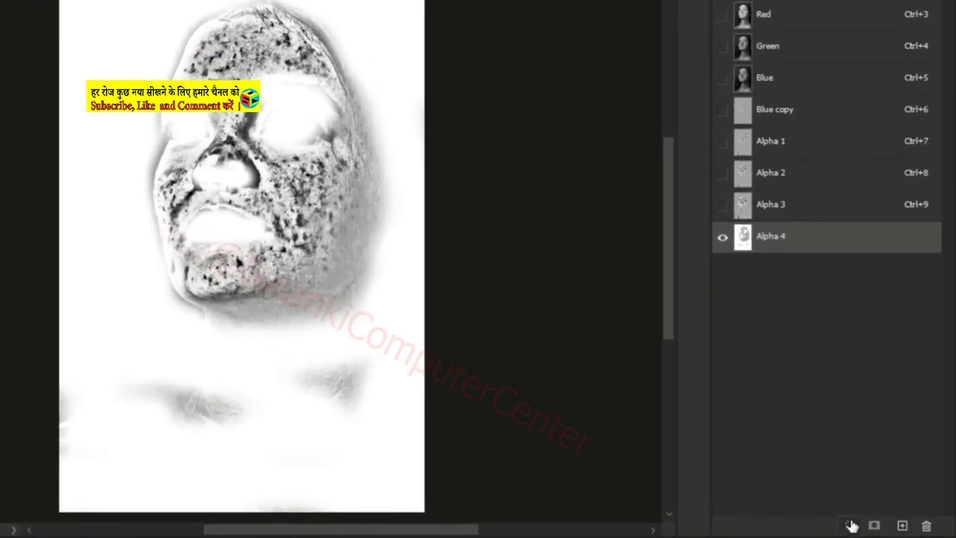
Load Alpha 4 as a selection on the RGB composite and invert it.
click(869, 527)
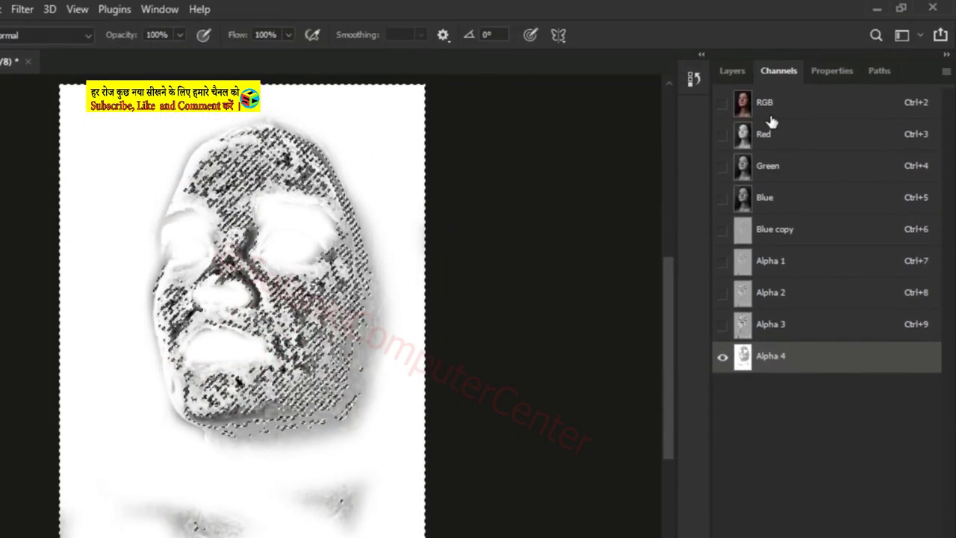
click(769, 117)
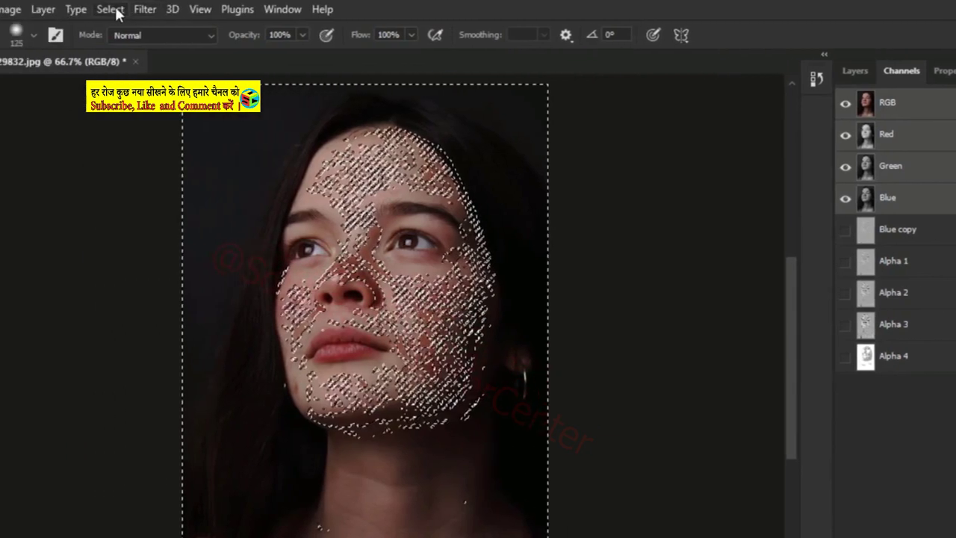
click(167, 9)
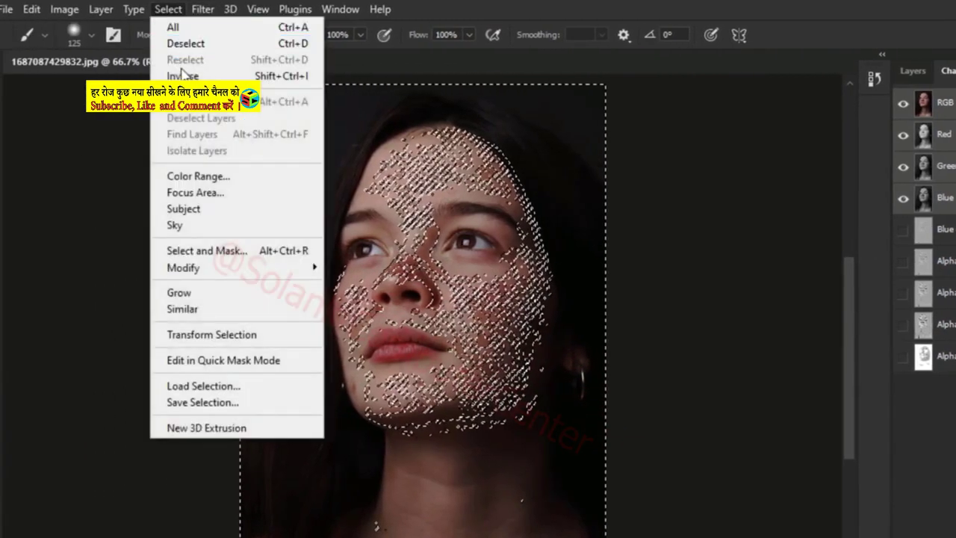
click(183, 76)
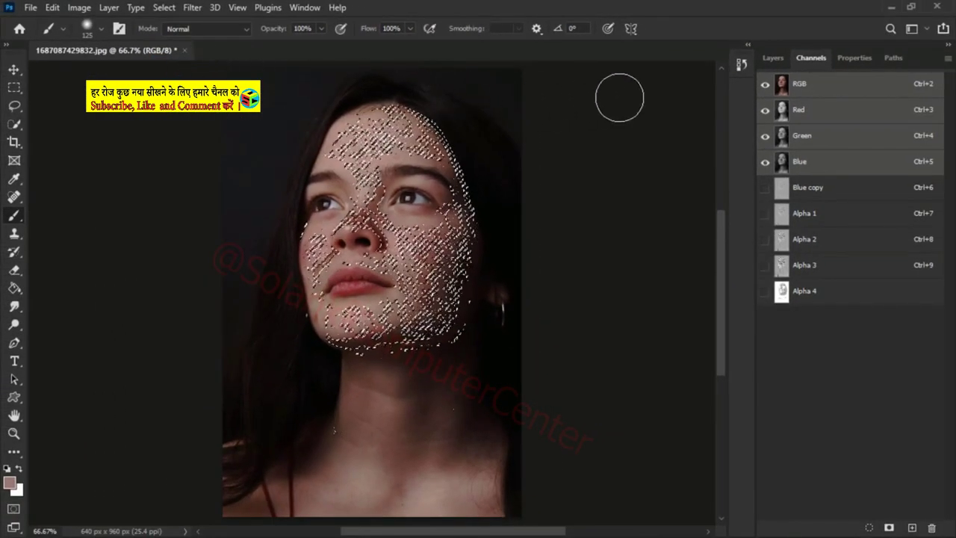
click(776, 61)
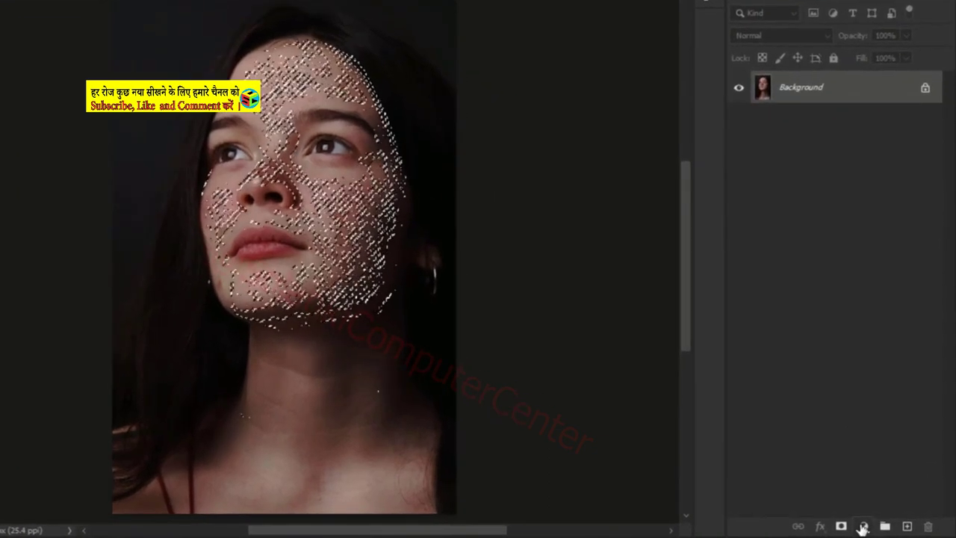
Add a masked Curves layer raising input 130 to output 156, plus a blank Layer 1 above.
click(862, 527)
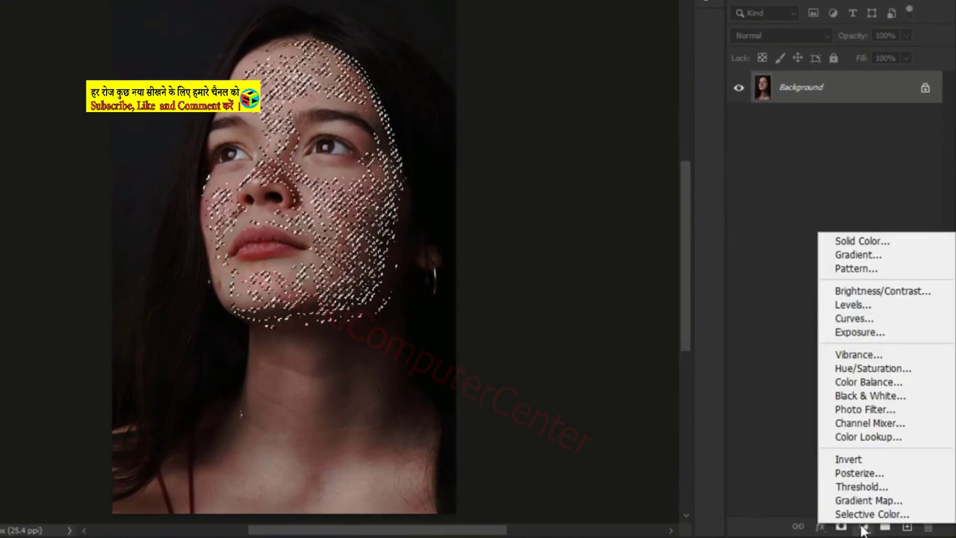
click(845, 318)
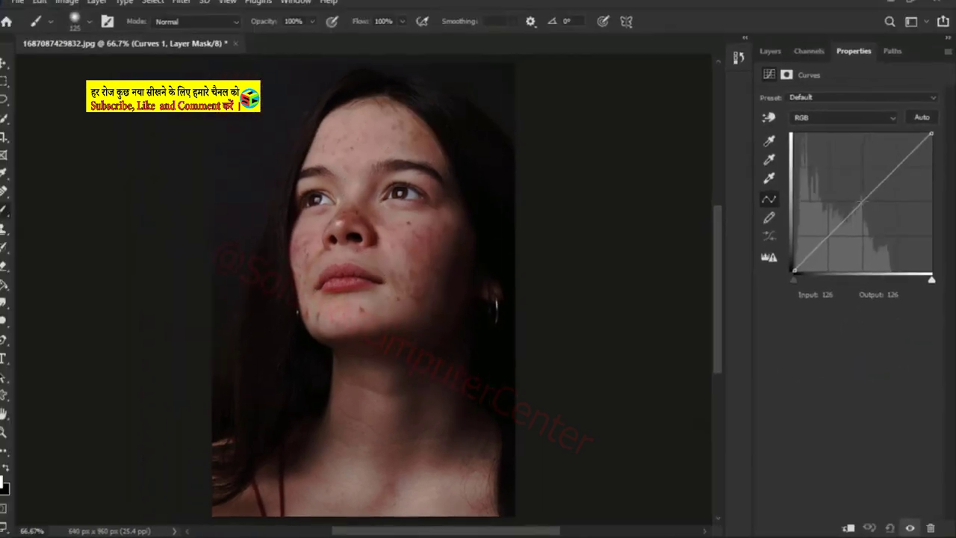
drag(849, 168, 850, 161)
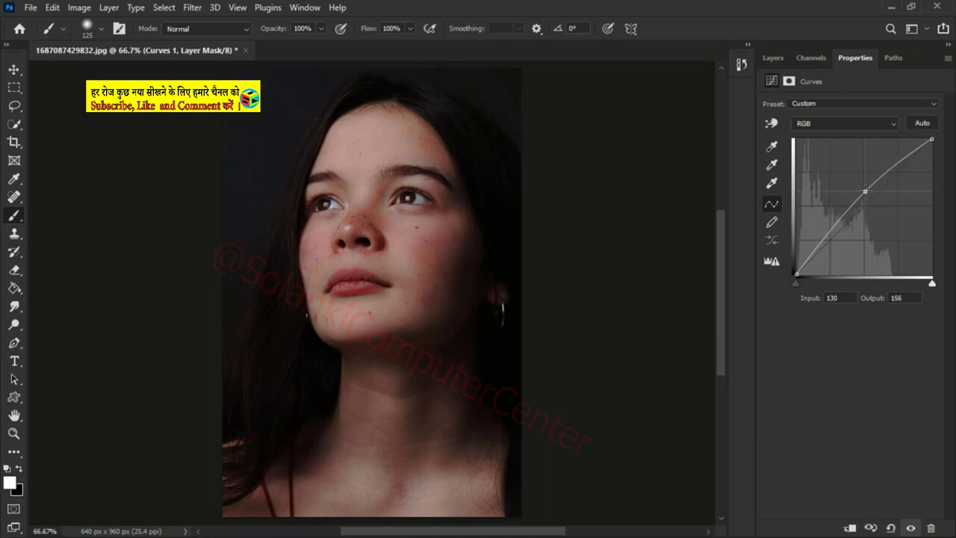
click(768, 58)
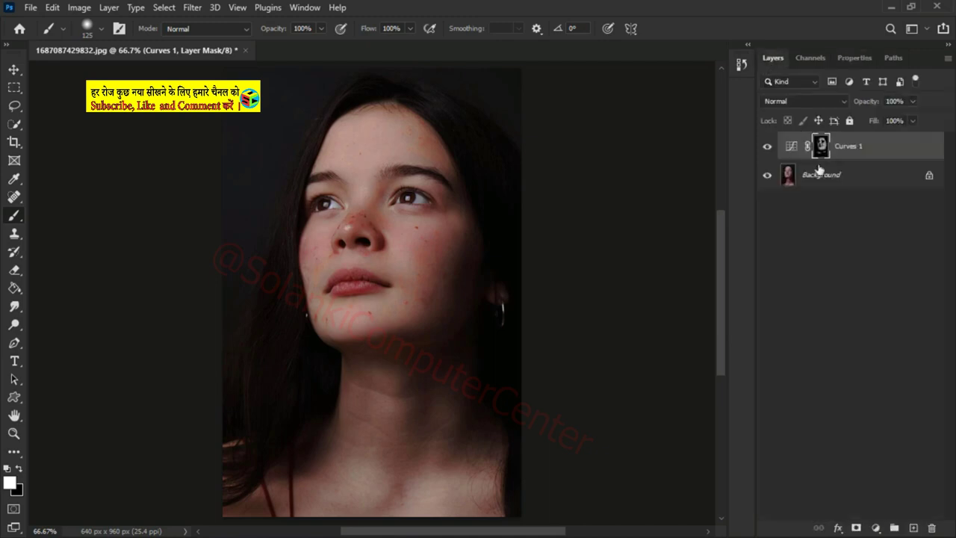
click(911, 528)
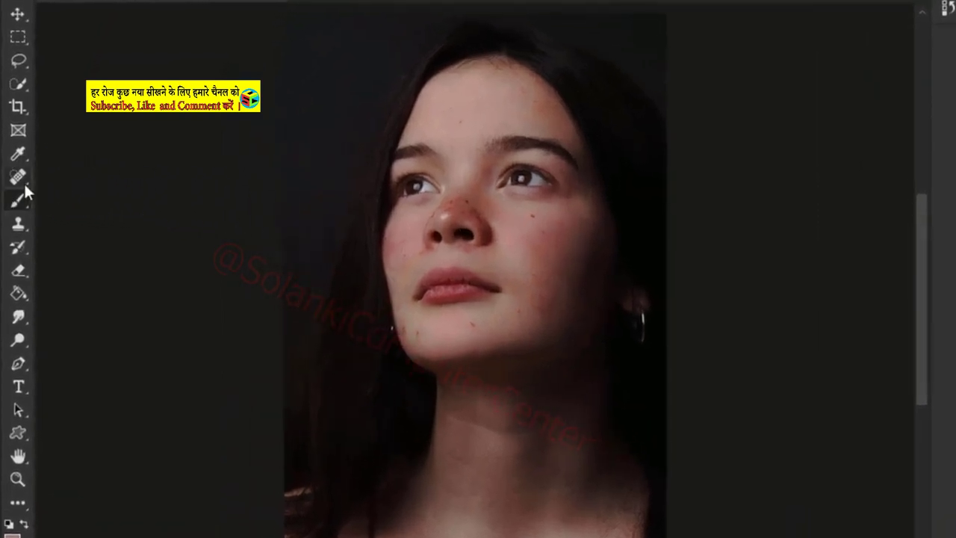
Switch to the Spot Healing Brush, zoom in, and heal spots on the chin and cheeks.
right_click(21, 179)
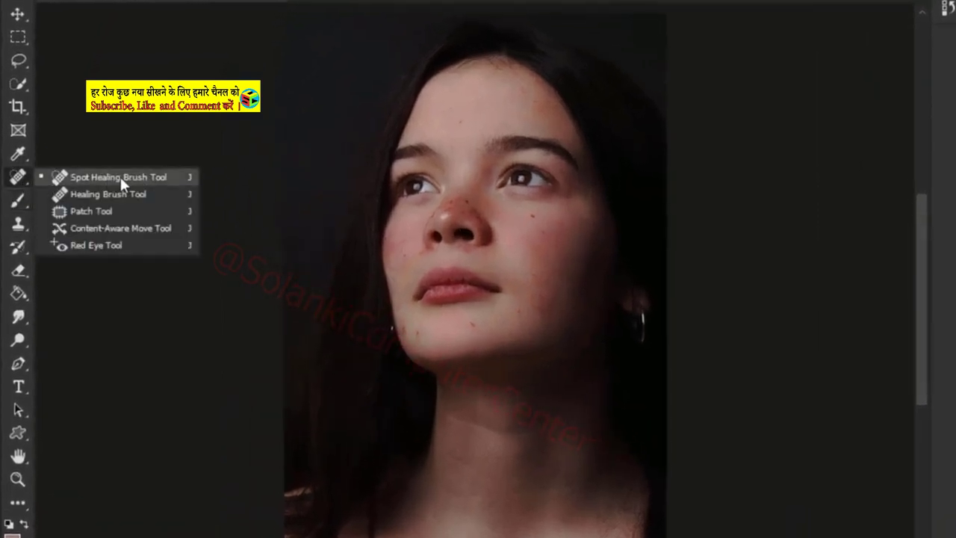
click(144, 177)
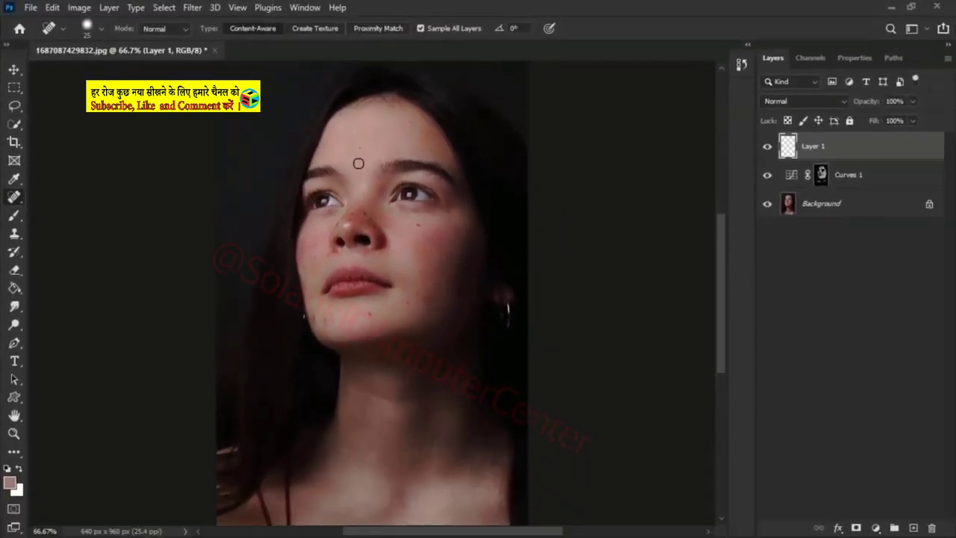
key(ctrl+plus)
key(ctrl+plus)
click(368, 350)
click(471, 321)
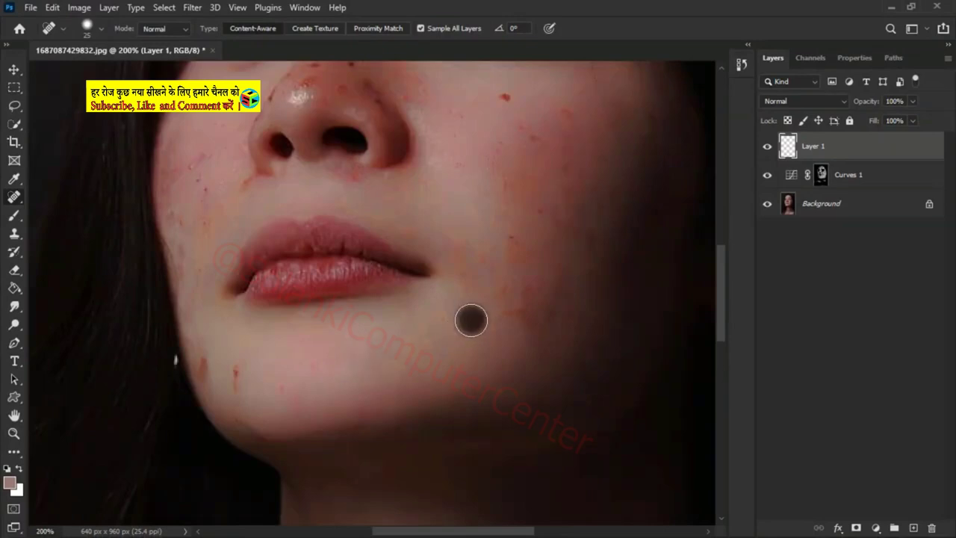
drag(470, 321, 446, 318)
click(208, 340)
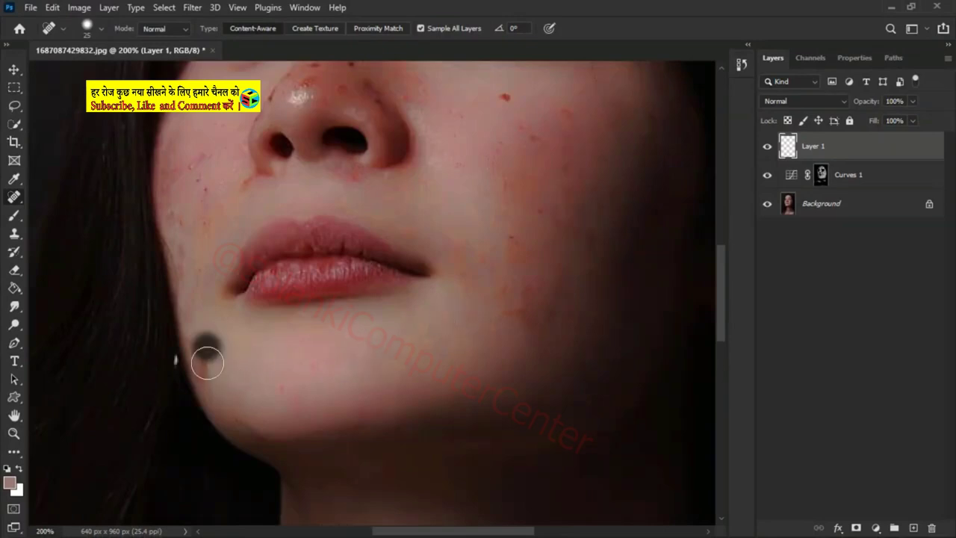
click(508, 239)
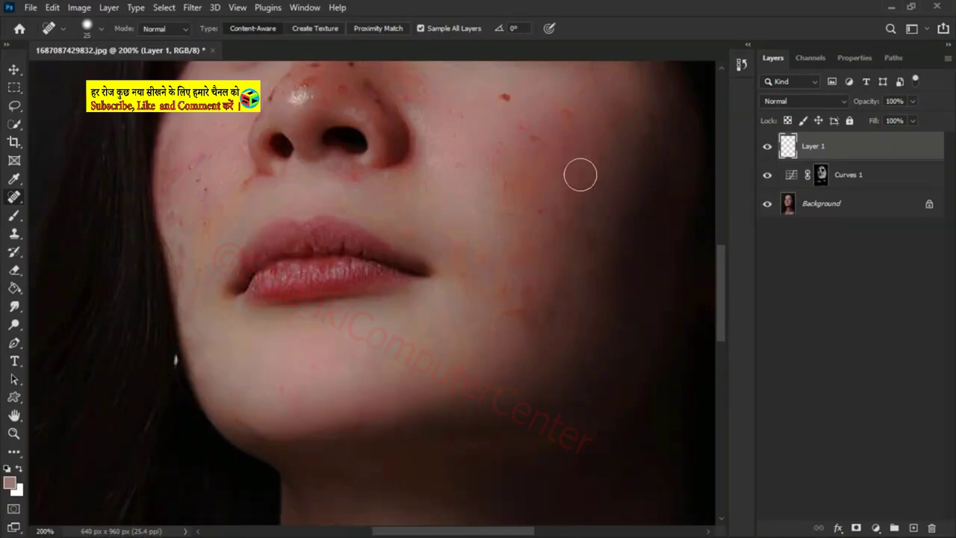
Heal the blemishes across the right cheek and just below the nose.
click(505, 98)
click(548, 143)
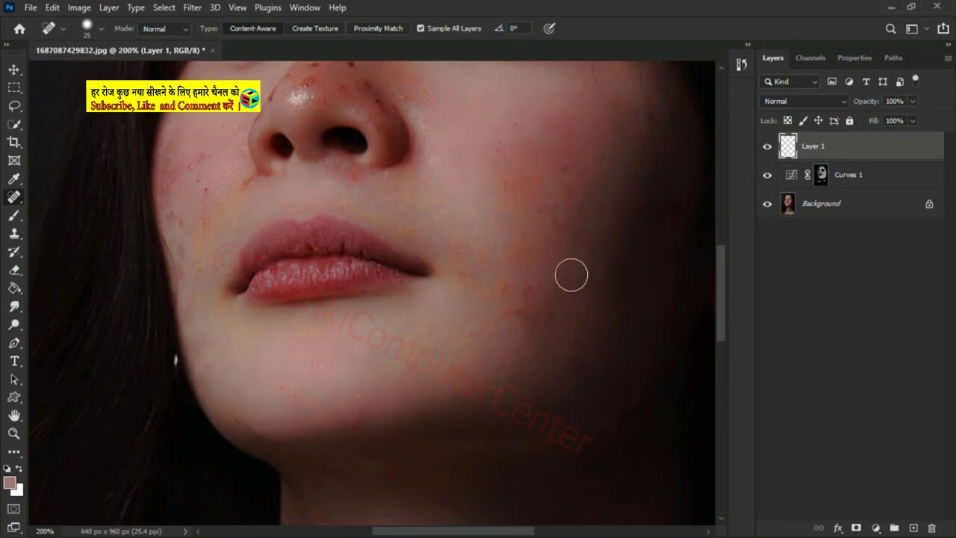
click(501, 289)
click(480, 256)
click(499, 165)
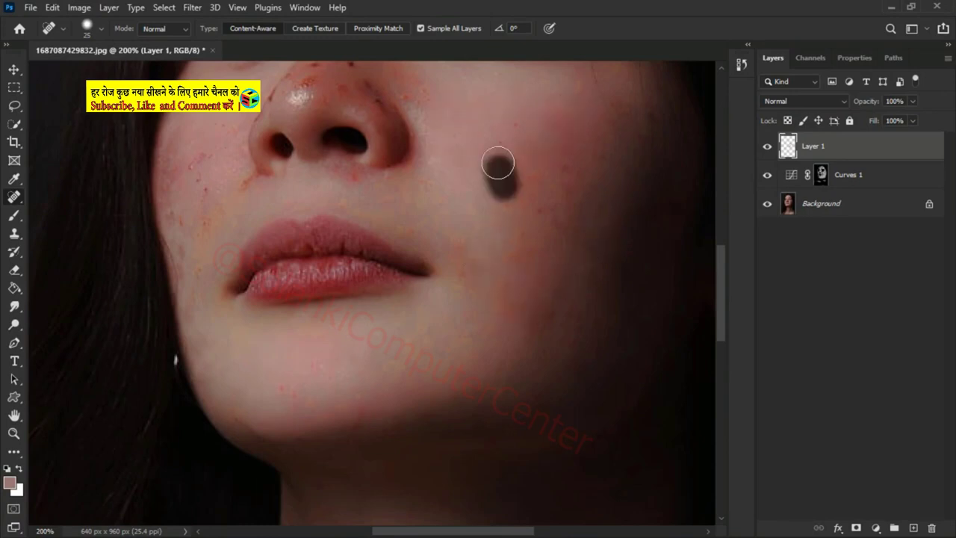
click(563, 168)
click(532, 232)
click(241, 181)
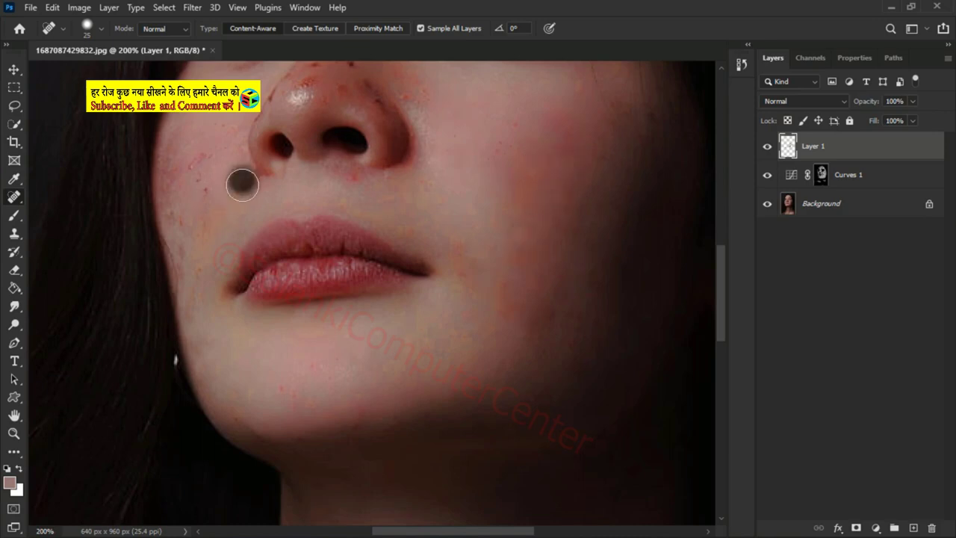
Heal the spots scattered across the left cheek.
click(203, 154)
click(204, 188)
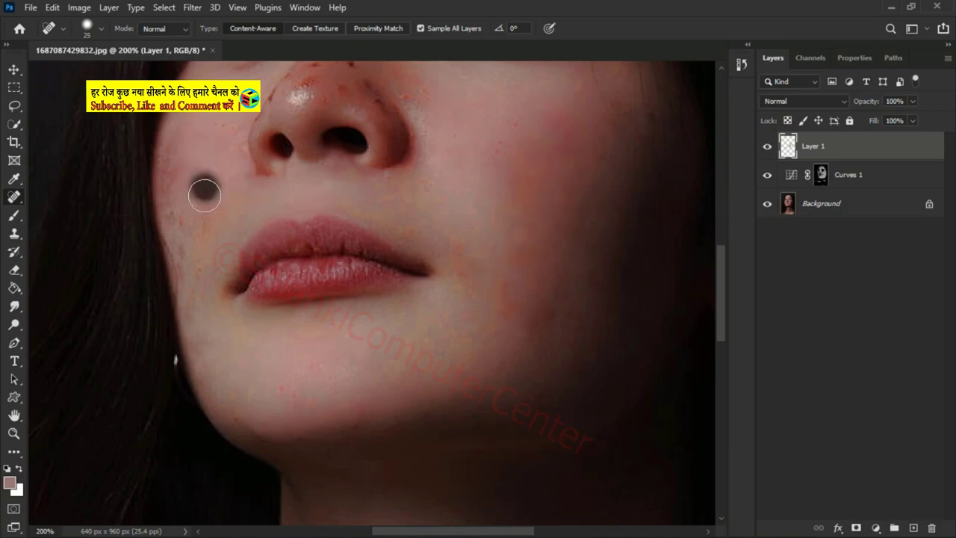
click(202, 221)
click(226, 127)
click(182, 213)
click(195, 277)
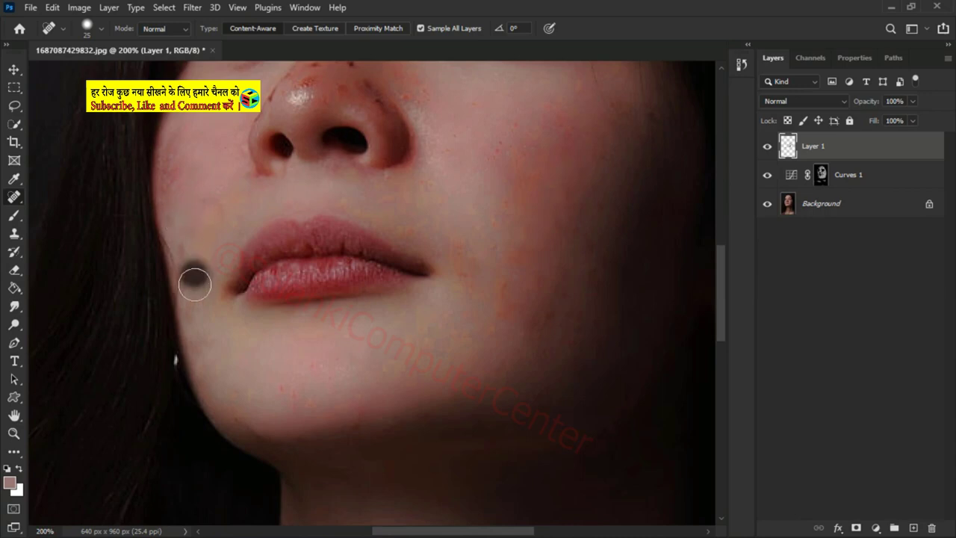
click(182, 170)
scroll(181, 211, up, 3)
Heal the freckles along the nose, its tip, and the adjoining cheek.
click(251, 250)
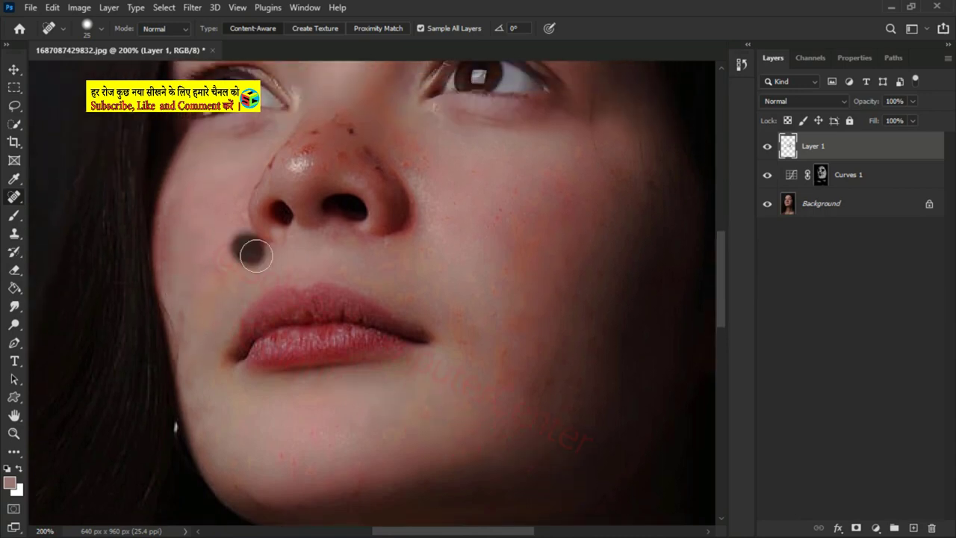
drag(328, 127, 304, 161)
drag(353, 121, 340, 112)
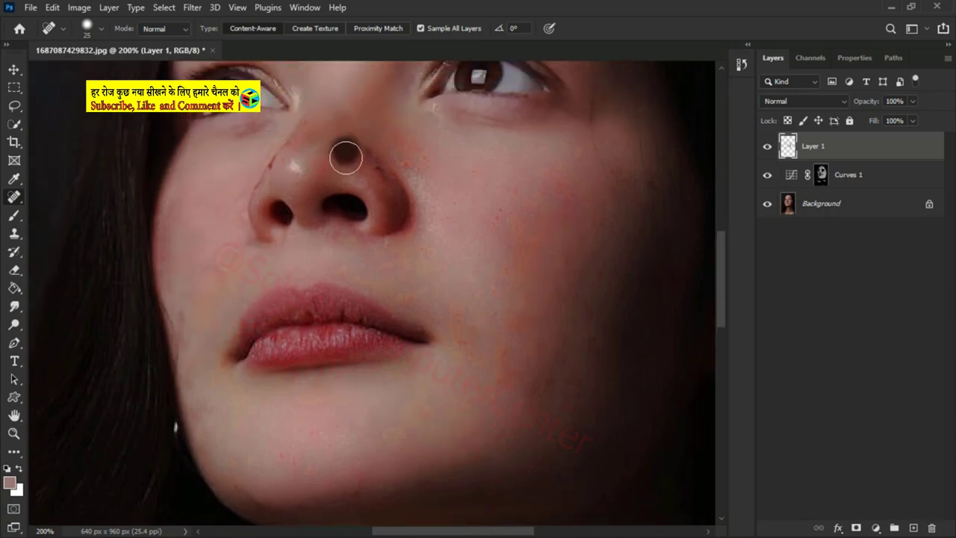
click(366, 168)
click(345, 161)
click(411, 157)
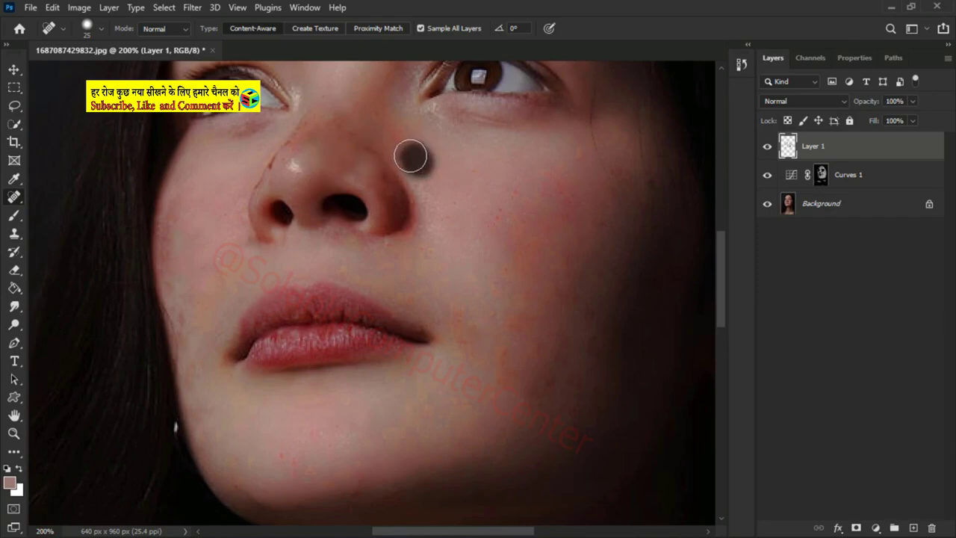
click(496, 213)
click(473, 168)
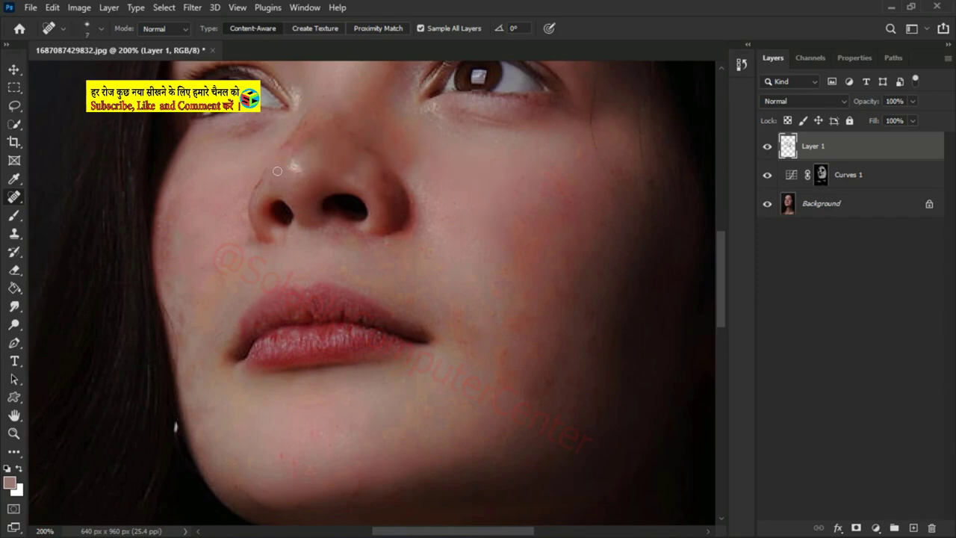
Heal the forehead blemish, then enlarge the brush and clear remaining left-cheek and nose spots.
scroll(508, 184, up, 5)
scroll(374, 203, up, 1)
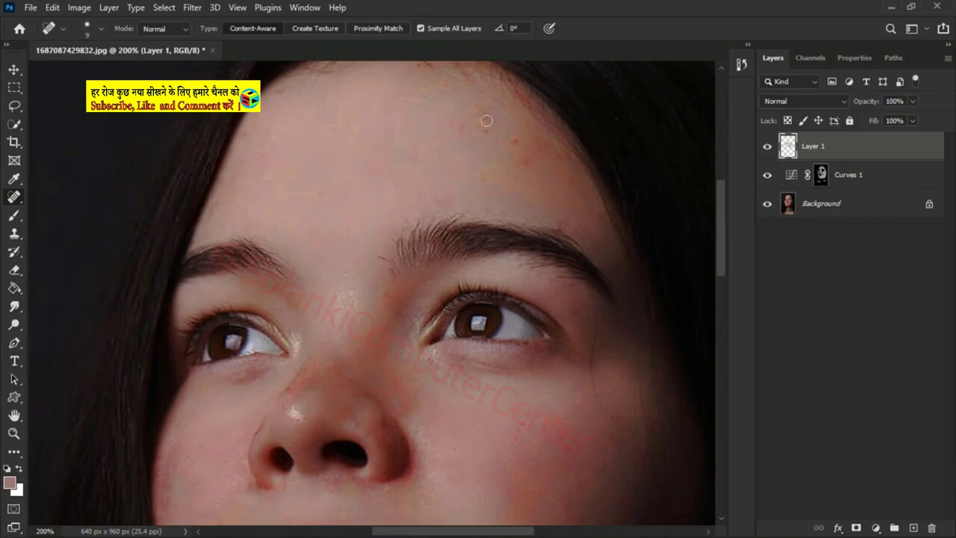
drag(486, 120, 451, 129)
scroll(416, 268, down, 2)
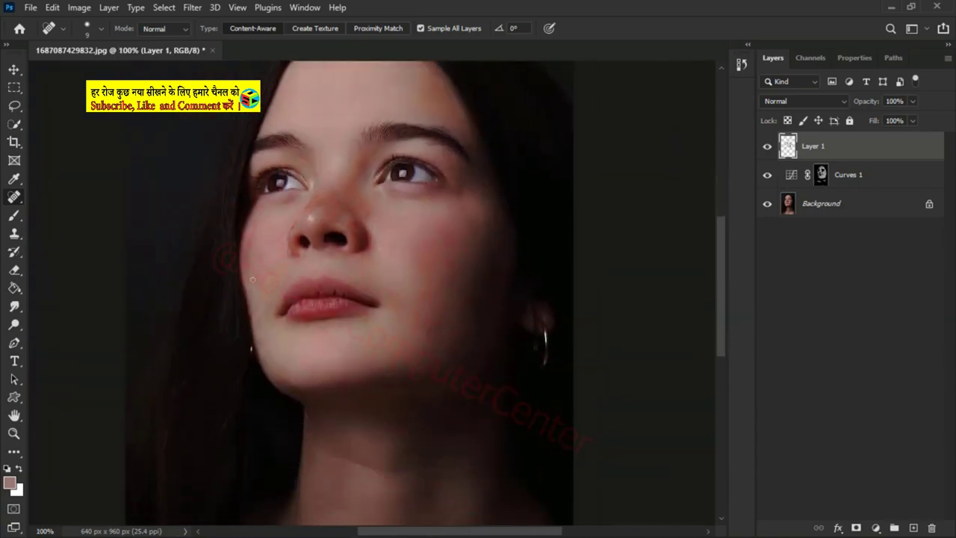
key(bracketright)
key(bracketright)
drag(252, 282, 247, 242)
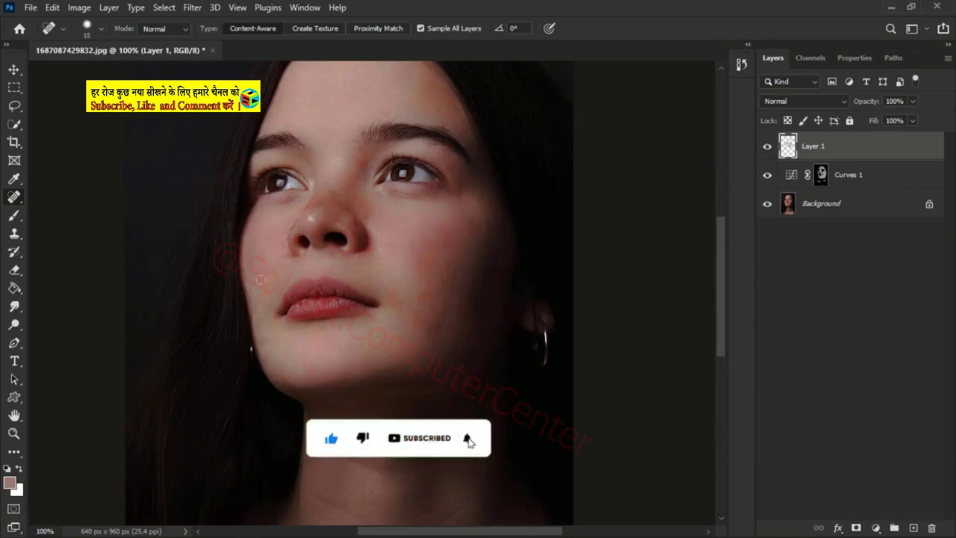
mouse_move(317, 196)
mouse_down()
mouse_move(308, 218)
mouse_move(349, 211)
mouse_up()
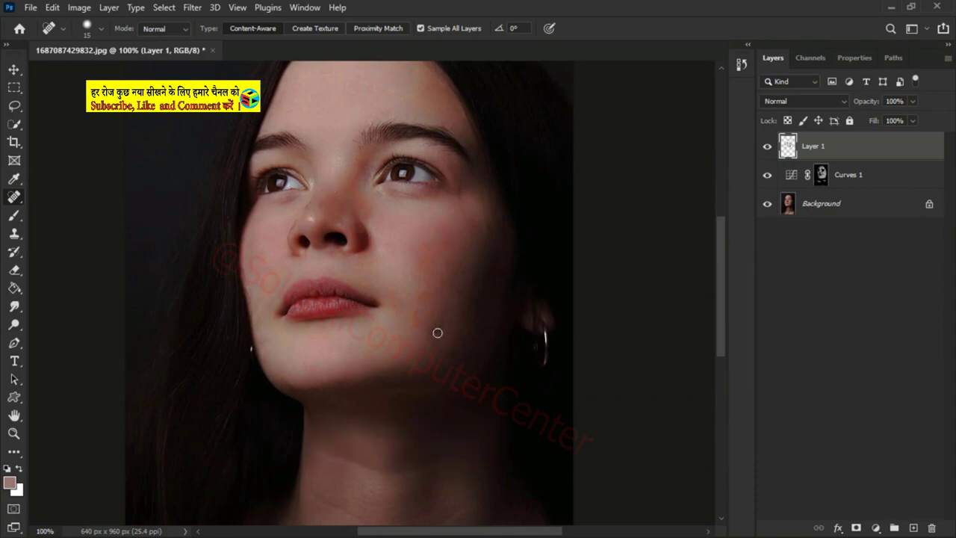
Group Layer 1 and Curves 1 into Group 1, then hide and reshow it for before/after.
key(ctrl+minus)
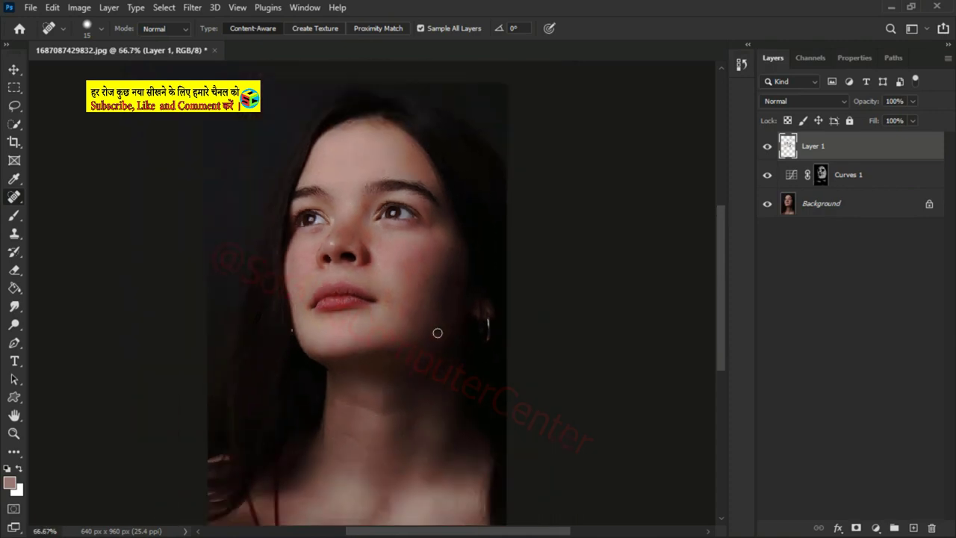
key(v)
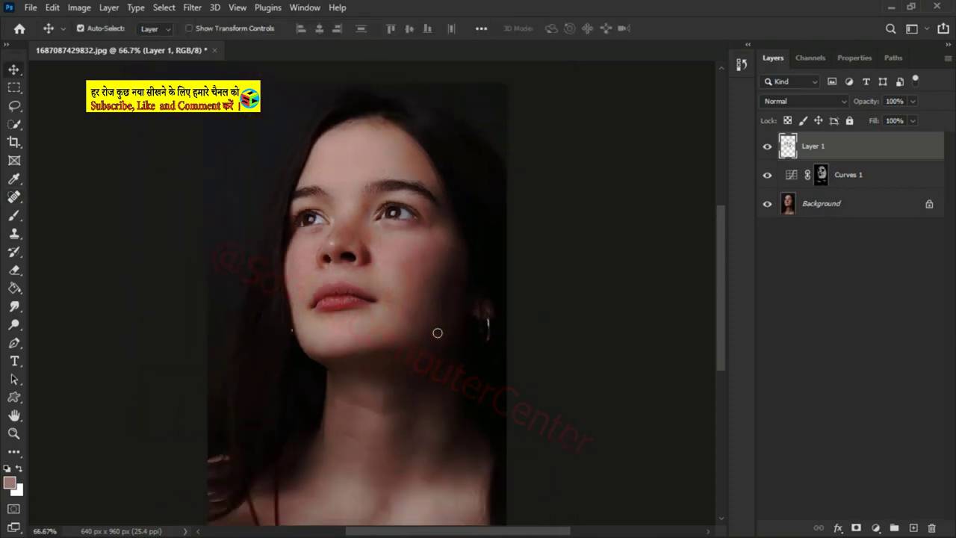
ctrl+click(865, 176)
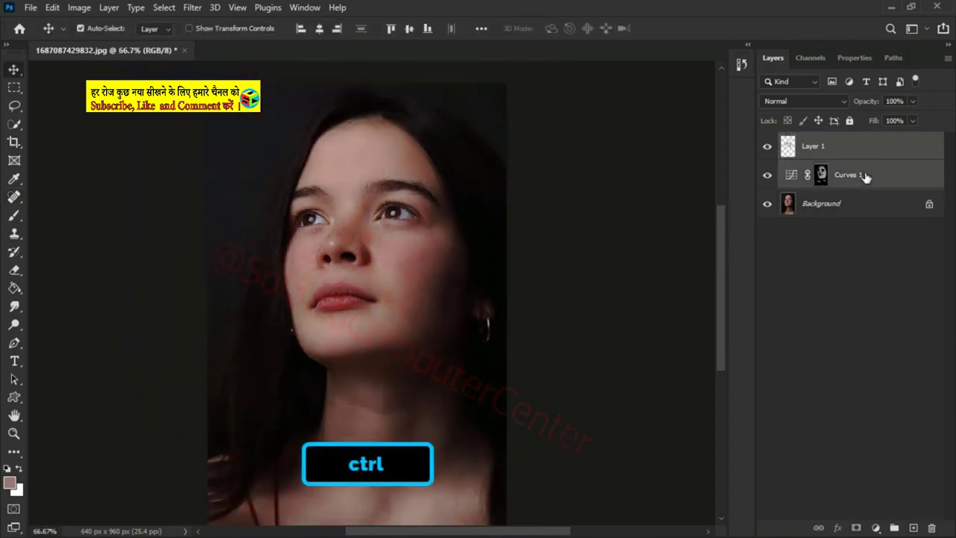
key(ctrl+g)
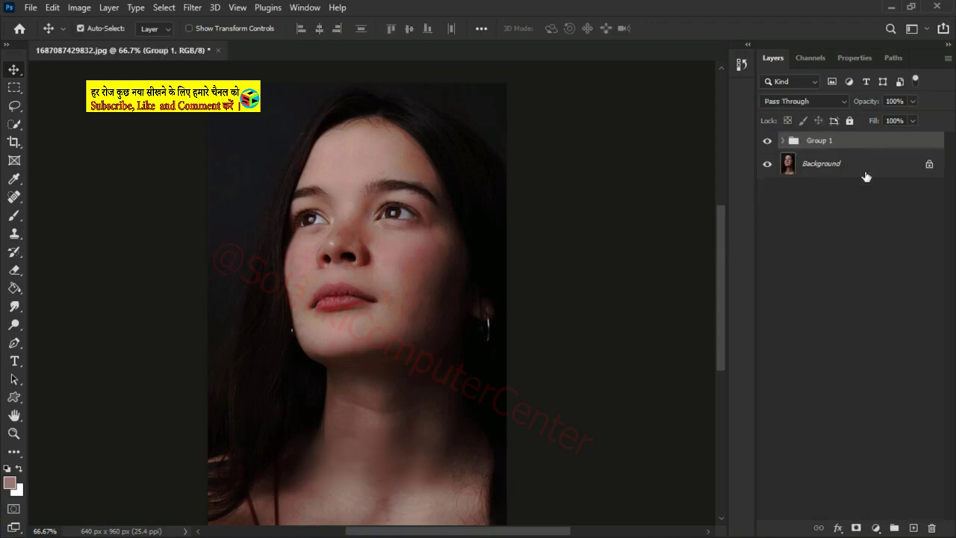
click(767, 141)
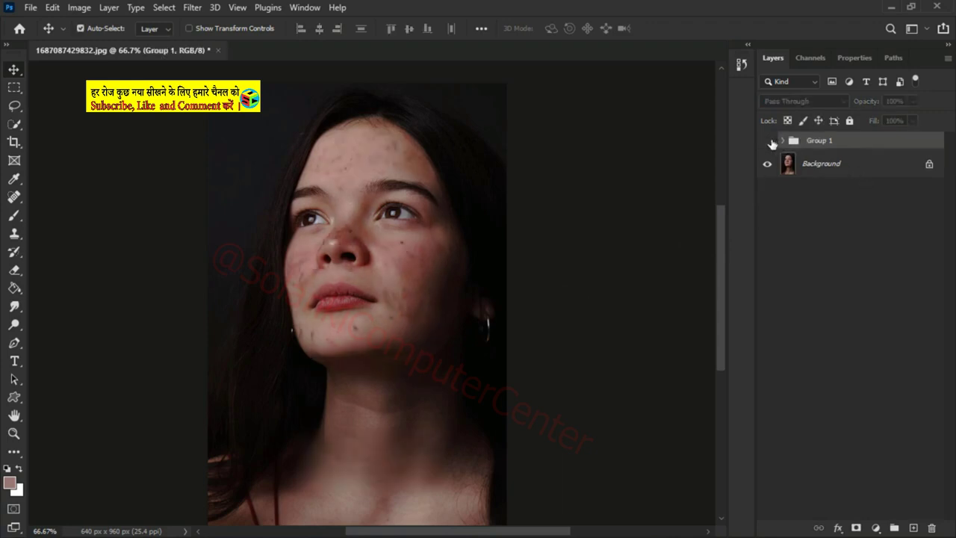
click(767, 141)
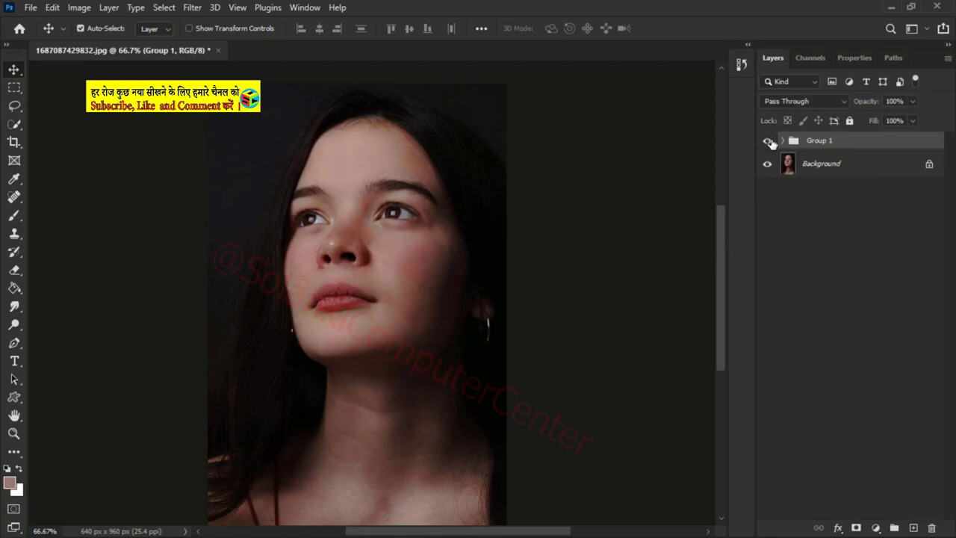